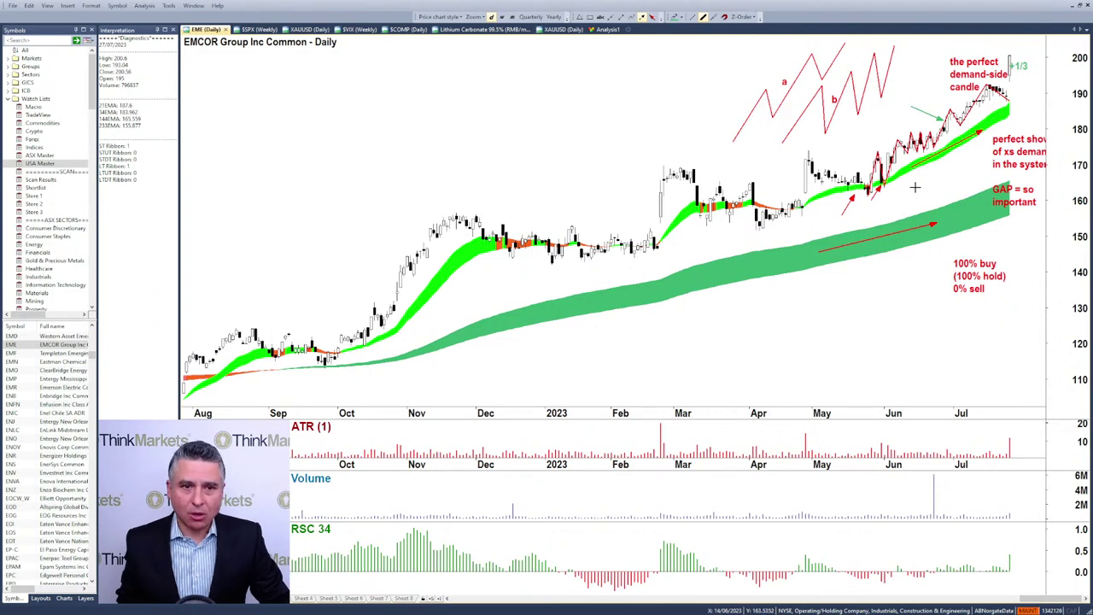
Step: Mark the May to early June candles above the short-term ribbon on the EMCOR chart with green arrows
{"action": "left_click_drag", "start_coordinate": [867, 134], "coordinate": [893, 152]}
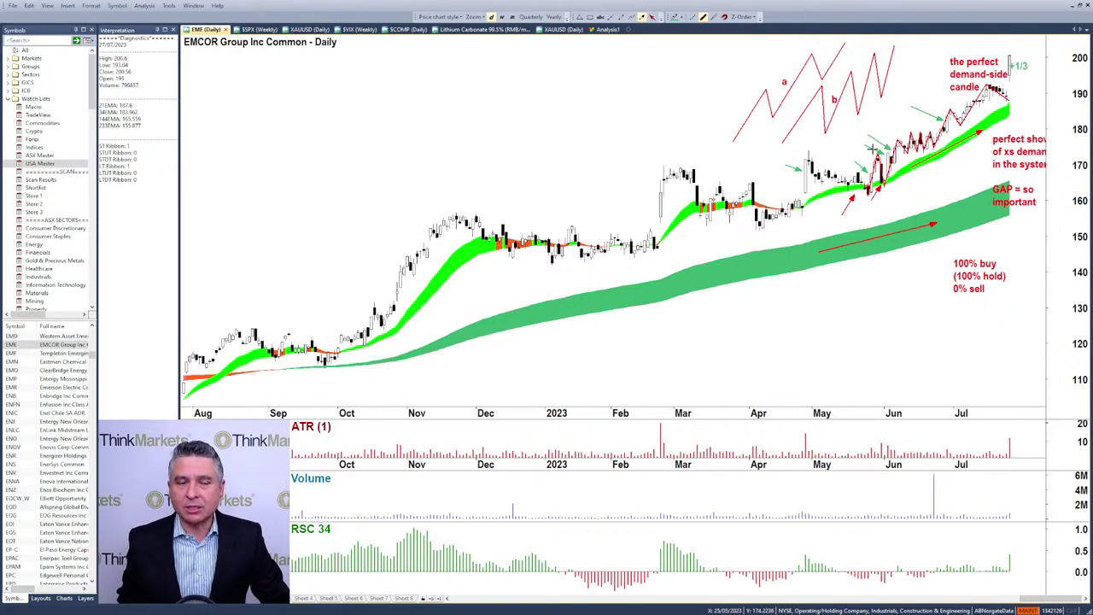
{"action": "left_click", "coordinate": [28, 346]}
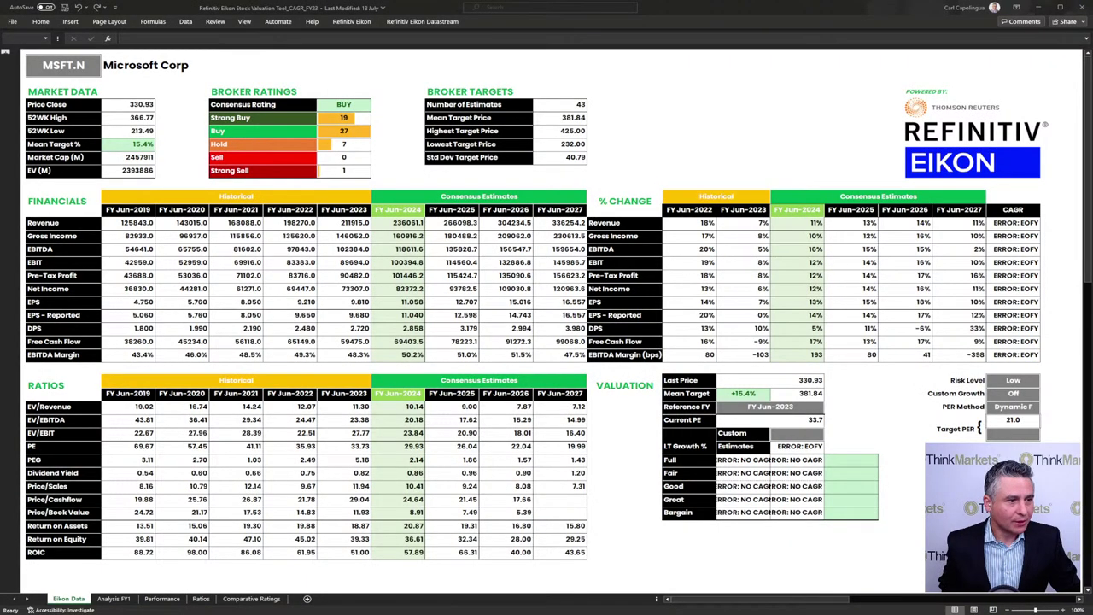
Step: Switch to the Excel stock valuation workbook and change the ticker to EME.N
{"action": "left_click", "coordinate": [75, 65]}
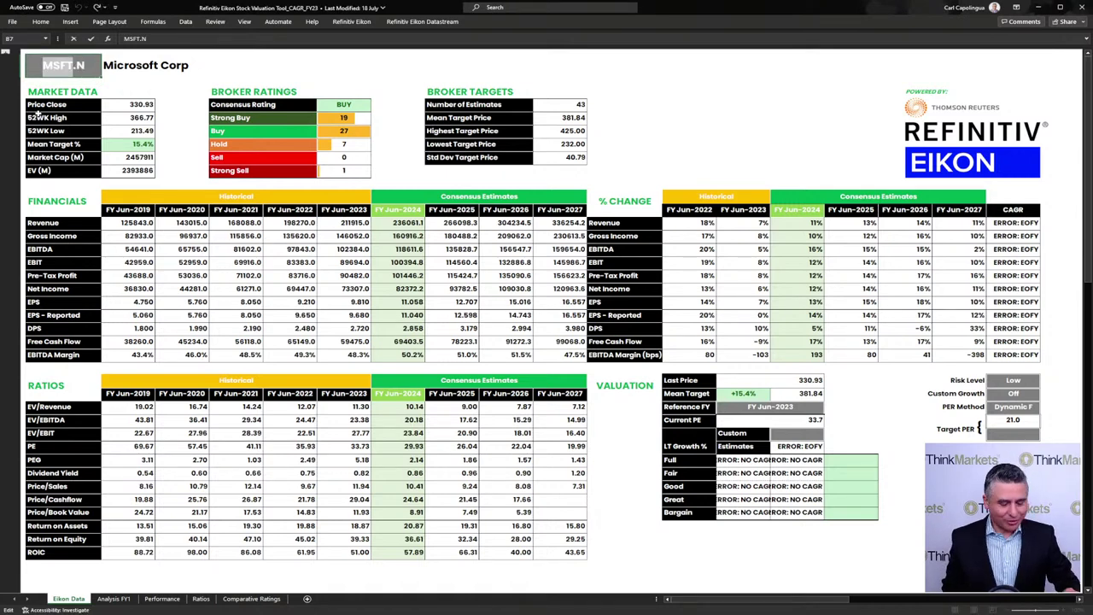
{"action": "type", "text": "EME.N"}
{"action": "key", "text": "Return"}
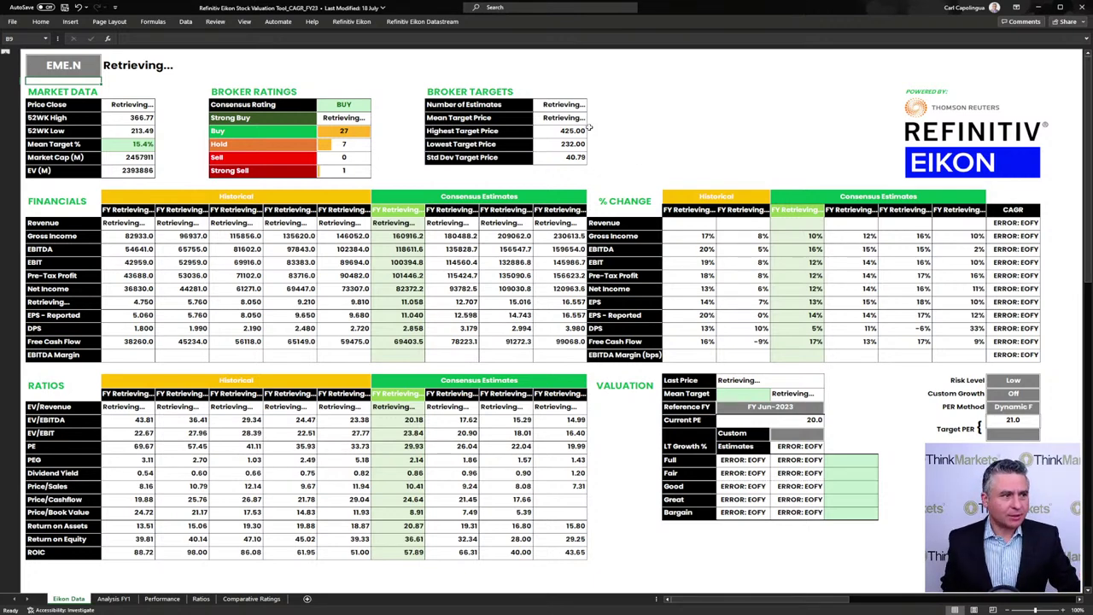
Step: Check EMCOR's broker estimate count and forecast revenue, and set the valuation's Reference FY to FY Dec-2023
{"action": "left_click", "coordinate": [773, 410]}
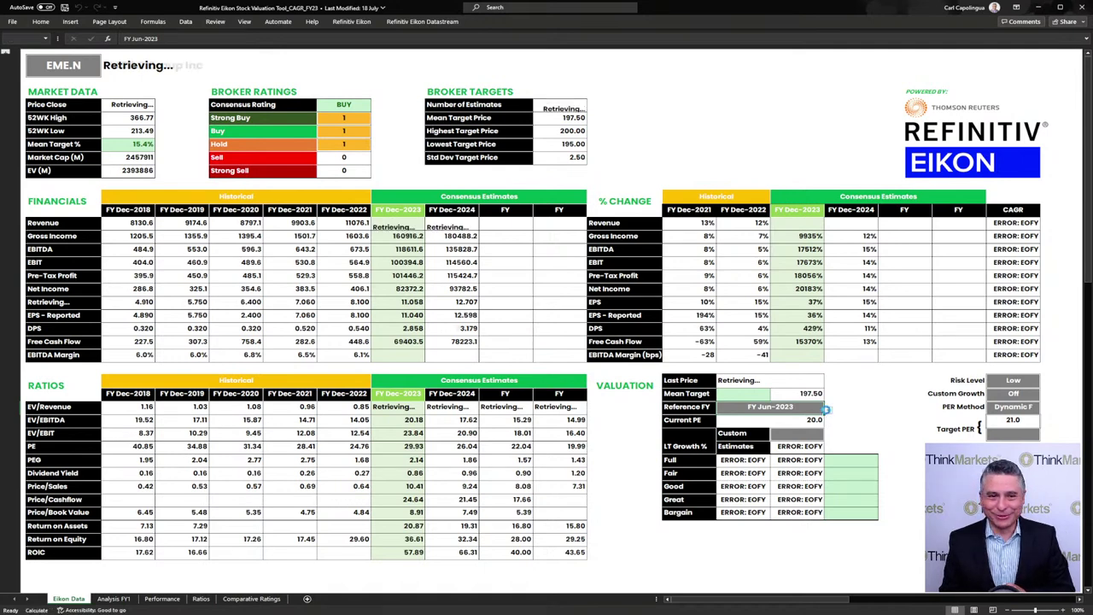
{"action": "left_click", "coordinate": [572, 105]}
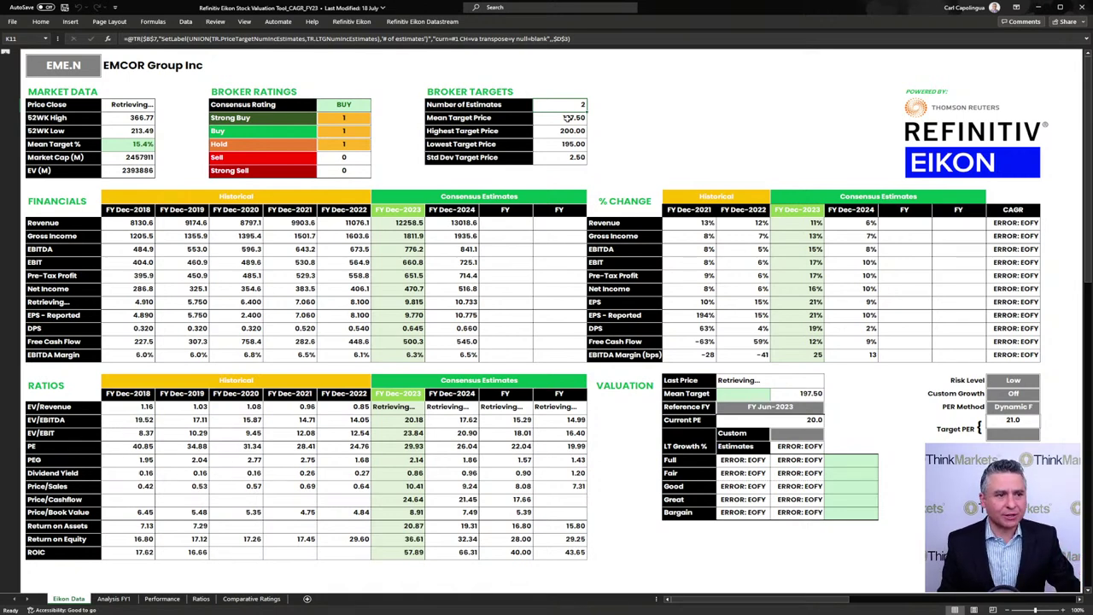
{"action": "left_click", "coordinate": [384, 225]}
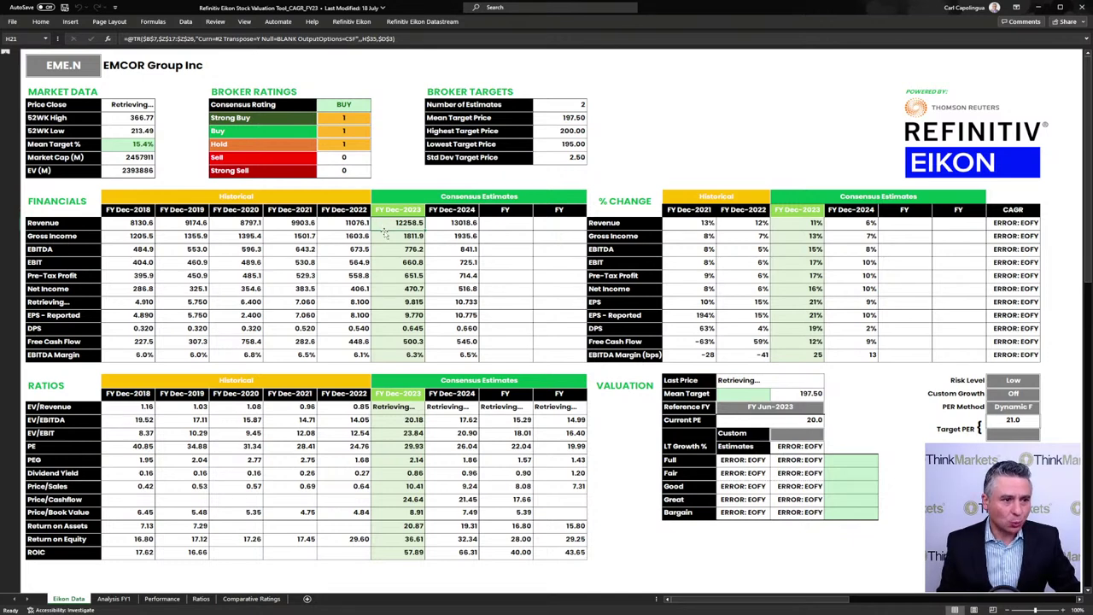
{"action": "left_click", "coordinate": [60, 226]}
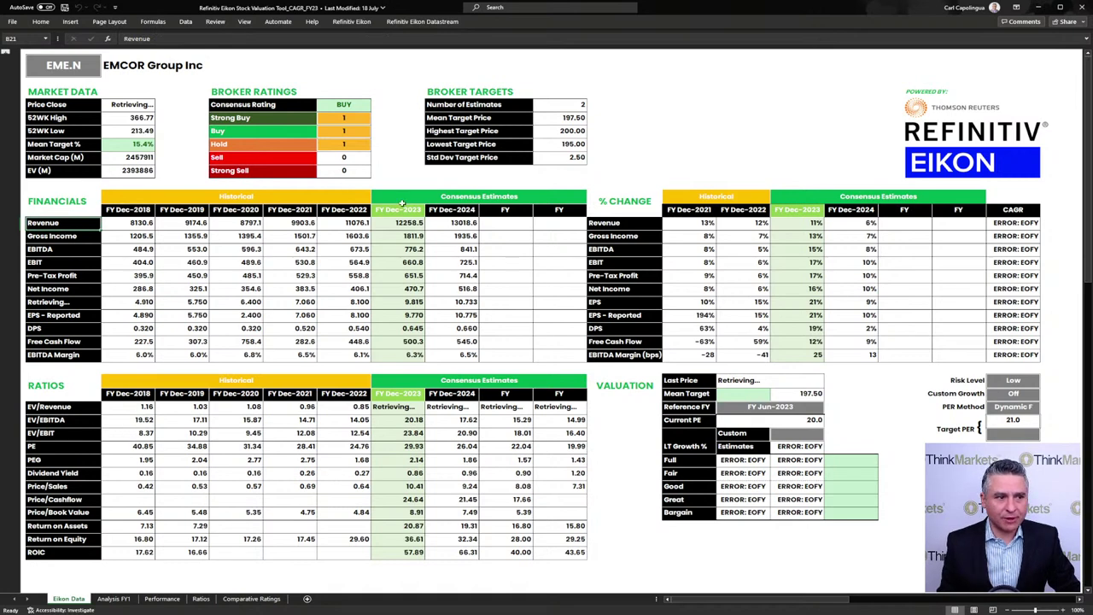
{"action": "left_click", "coordinate": [445, 211]}
{"action": "left_click", "coordinate": [820, 409]}
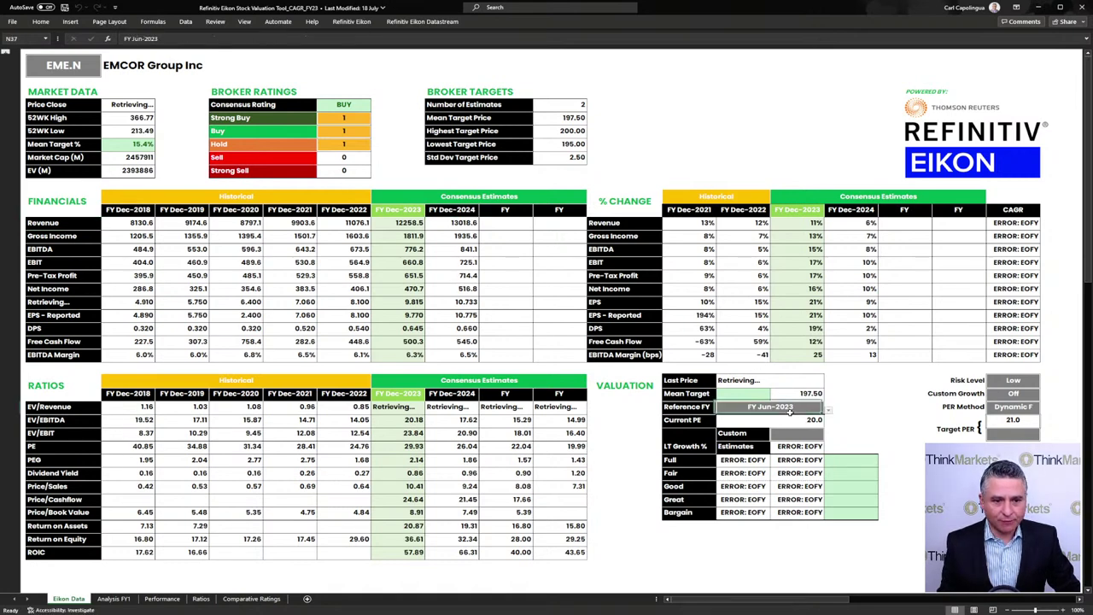
{"action": "left_click", "coordinate": [828, 411]}
{"action": "left_click", "coordinate": [792, 424]}
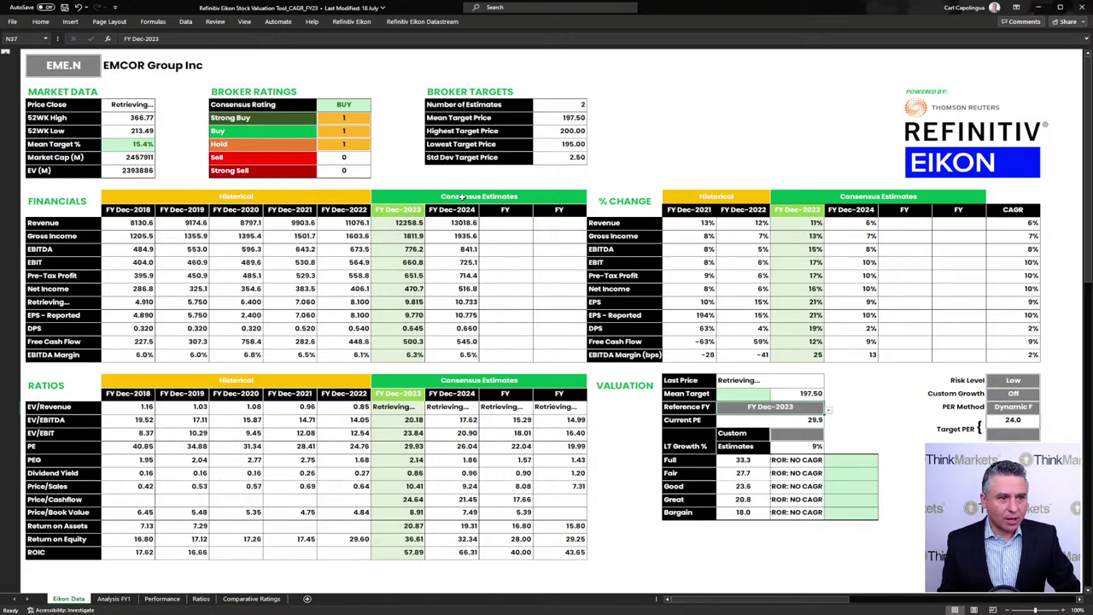
Step: Review EMCOR's consensus estimates, historical financials, forecast EV/Revenue ratios and closing price
{"action": "left_click_drag", "start_coordinate": [462, 197], "coordinate": [480, 355]}
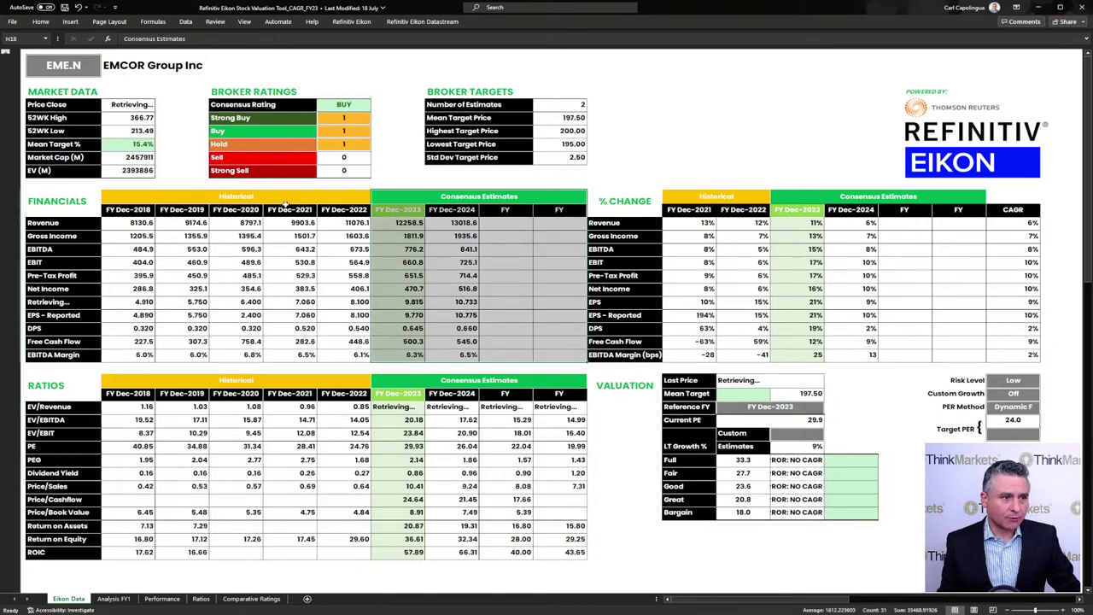
{"action": "left_click_drag", "start_coordinate": [287, 198], "coordinate": [291, 354]}
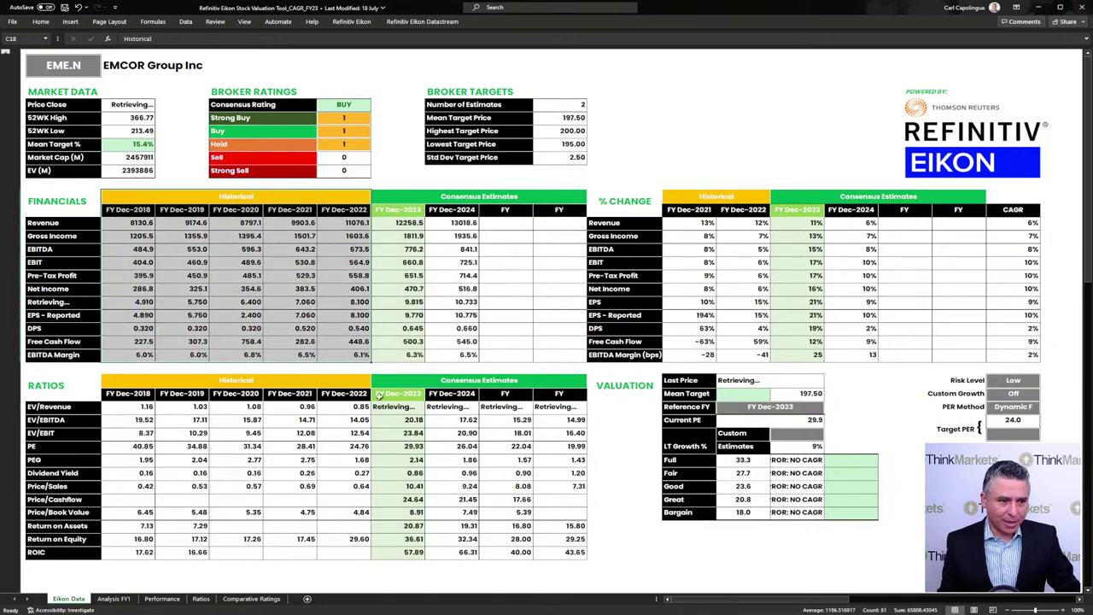
{"action": "left_click_drag", "start_coordinate": [392, 407], "coordinate": [546, 409]}
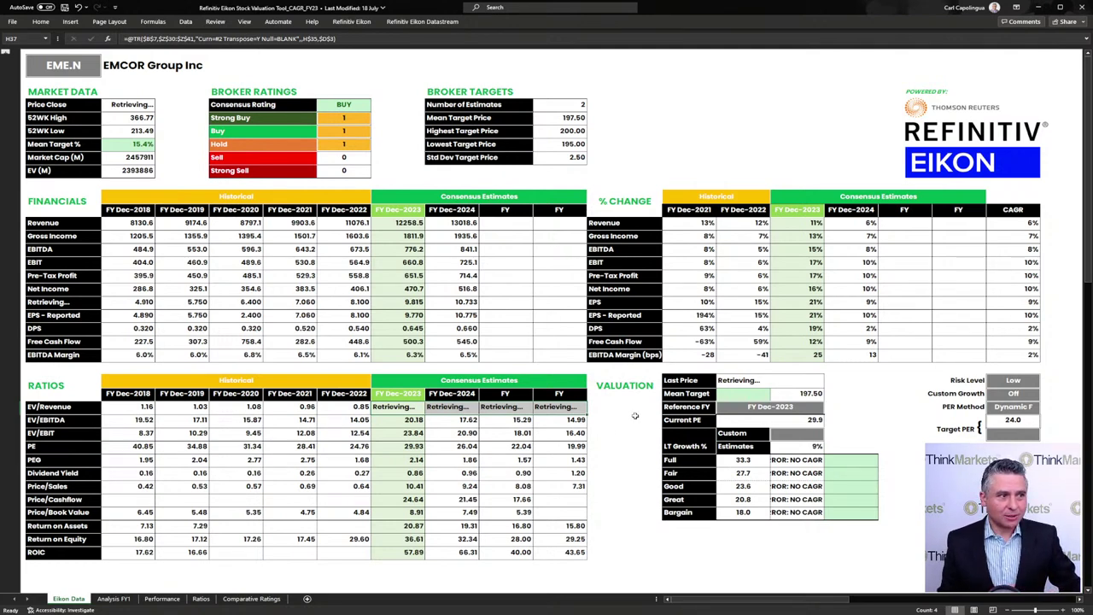
{"action": "left_click", "coordinate": [119, 103]}
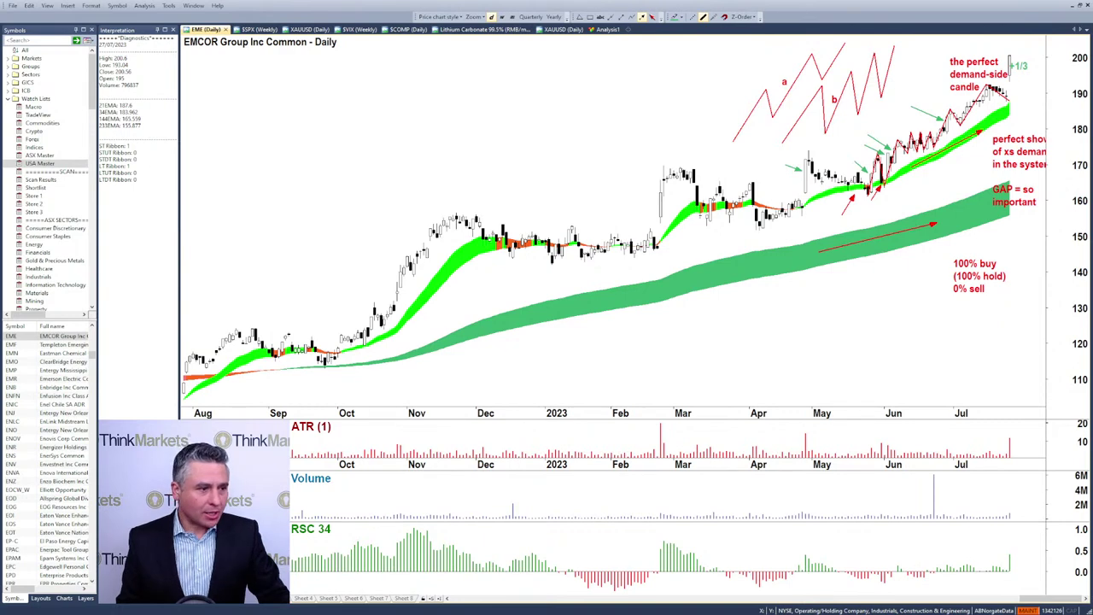
Step: Switch back to AmiBroker and open the daily chart for the symbol PDS
{"action": "left_click", "coordinate": [30, 338]}
{"action": "type", "text": "pds"}
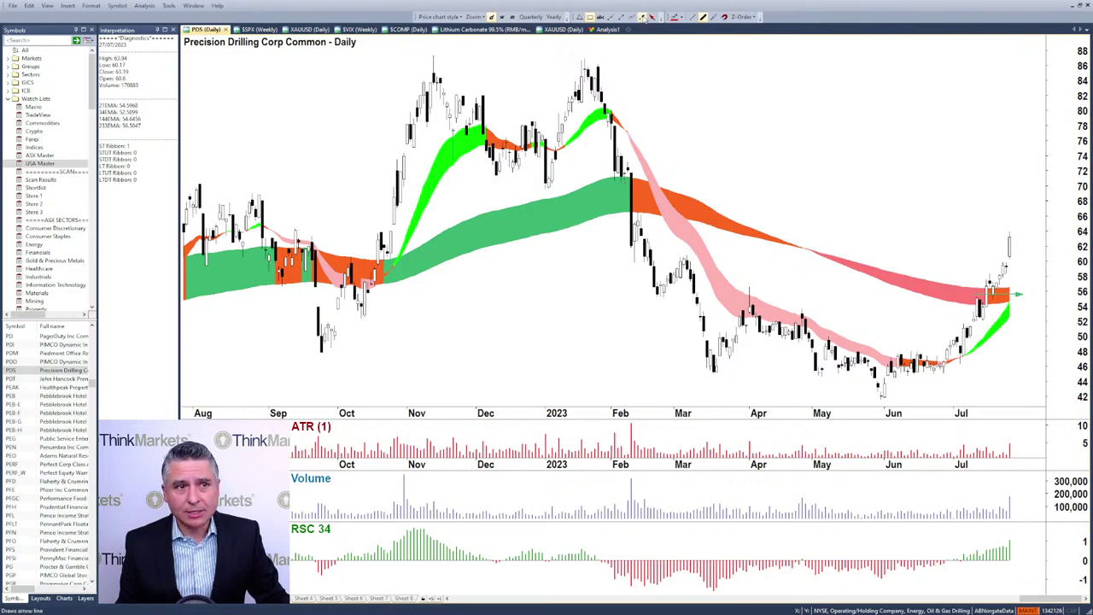
Step: Draw a thin red rectangle at about 70 from the early-January low to the chart's edge, and point a red arrow at the February breakdown candle
{"action": "left_click", "coordinate": [644, 19]}
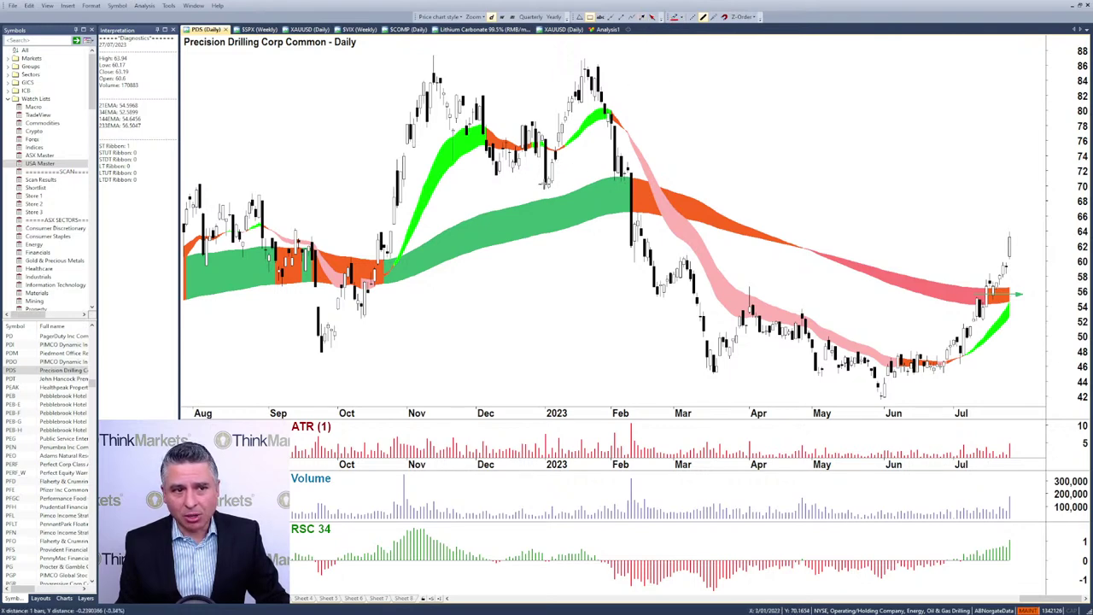
{"action": "left_click_drag", "start_coordinate": [543, 186], "coordinate": [1043, 187]}
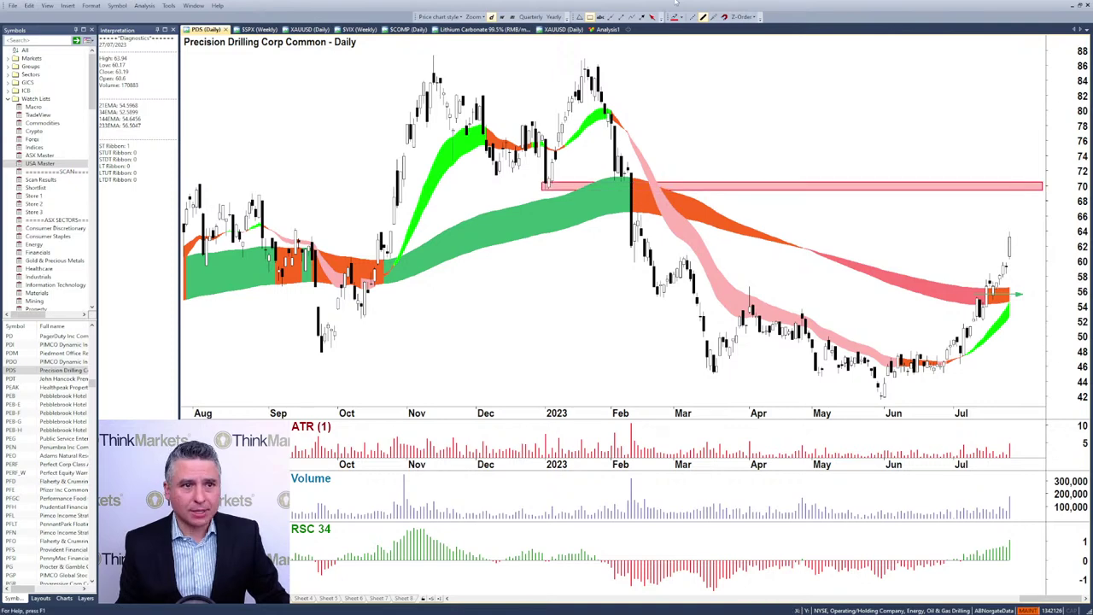
{"action": "left_click", "coordinate": [646, 19]}
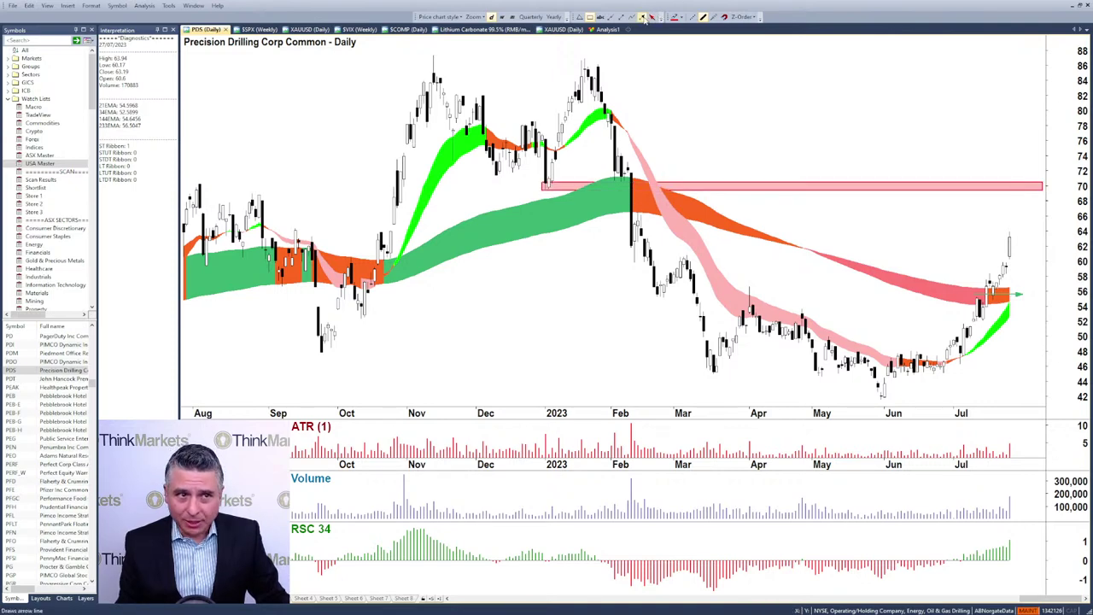
{"action": "left_click_drag", "start_coordinate": [703, 127], "coordinate": [632, 177]}
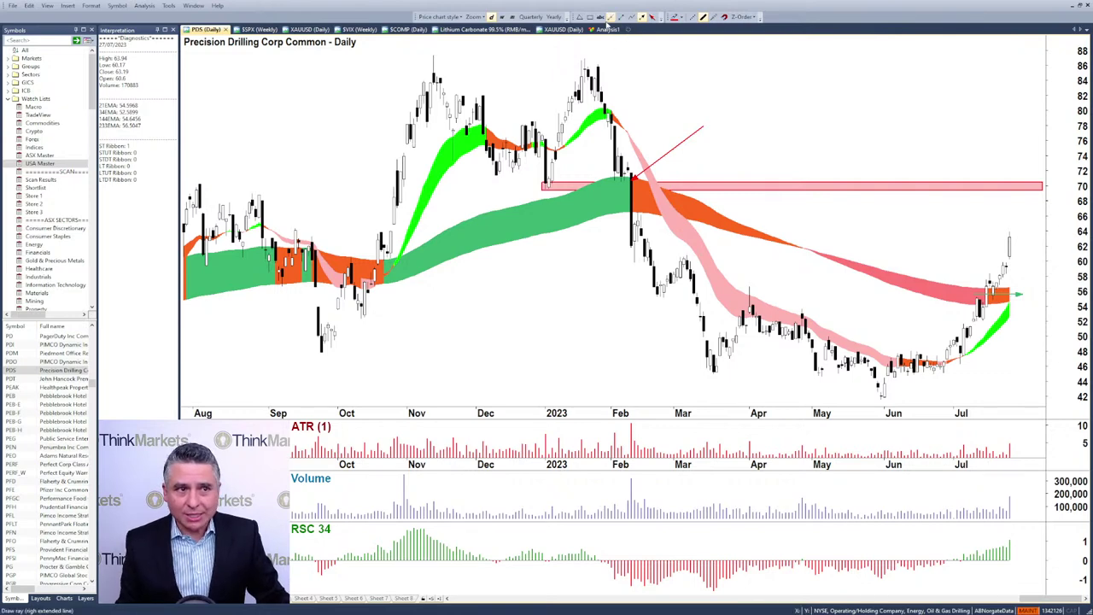
Step: Add short red arrows beneath the early-January low and a long red arrow along the rising green long-term ribbon
{"action": "left_click", "coordinate": [649, 19]}
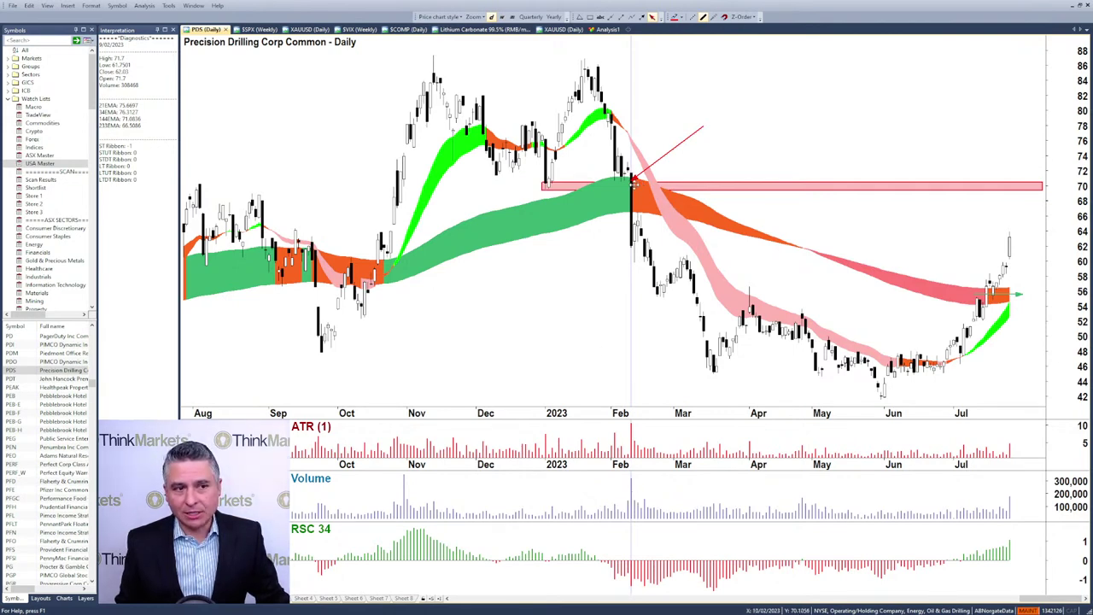
{"action": "left_click", "coordinate": [644, 17]}
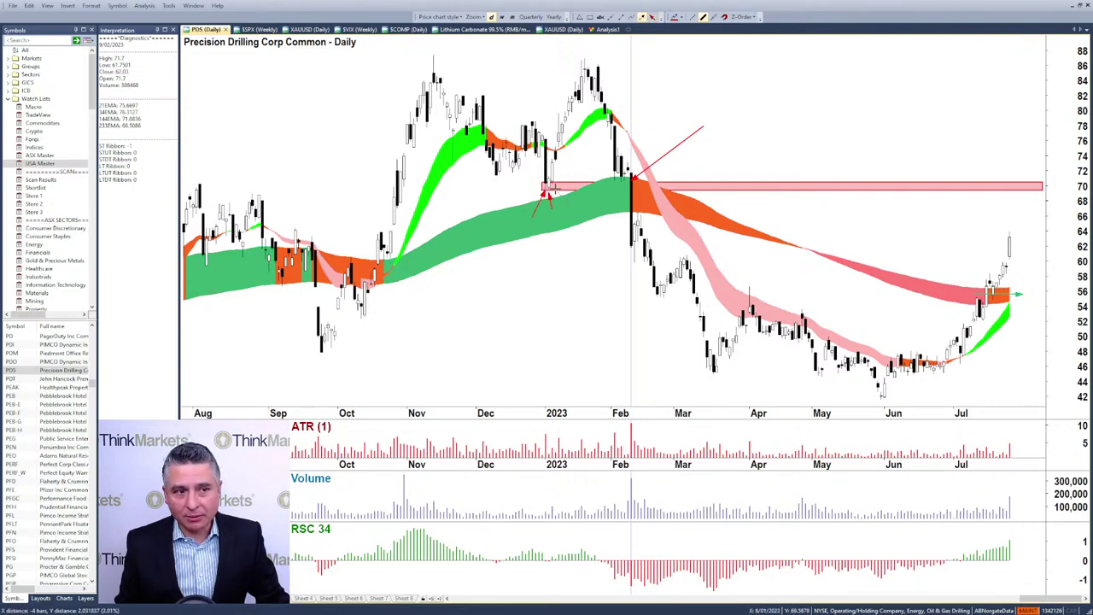
{"action": "left_click_drag", "start_coordinate": [448, 239], "coordinate": [602, 198]}
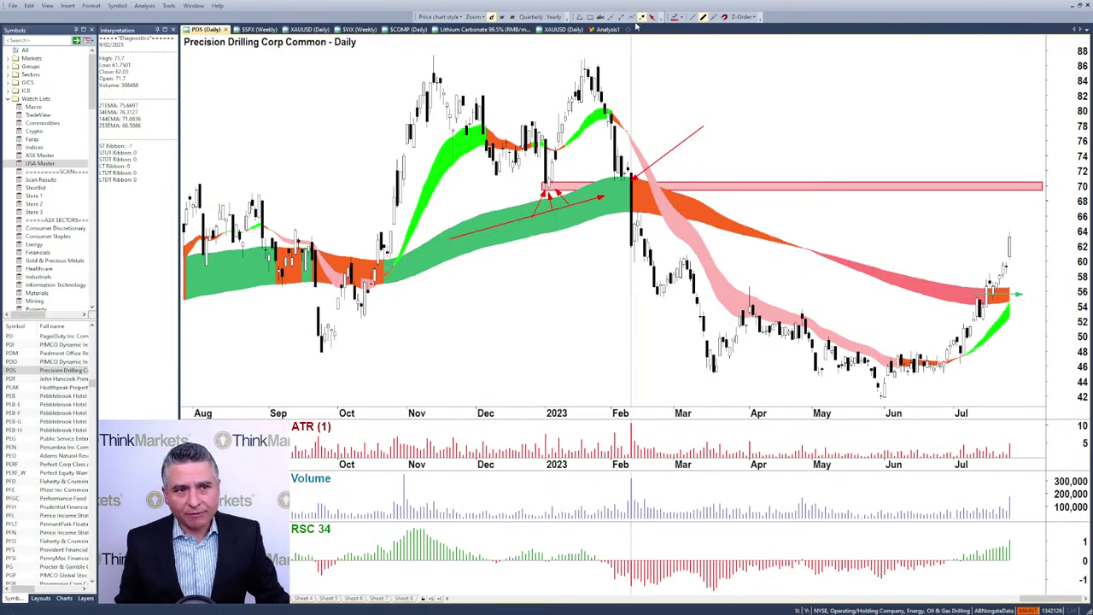
Step: Add the text note "substantial amount of latent supply" over the red zone beside the February breakdown
{"action": "left_click", "coordinate": [600, 17]}
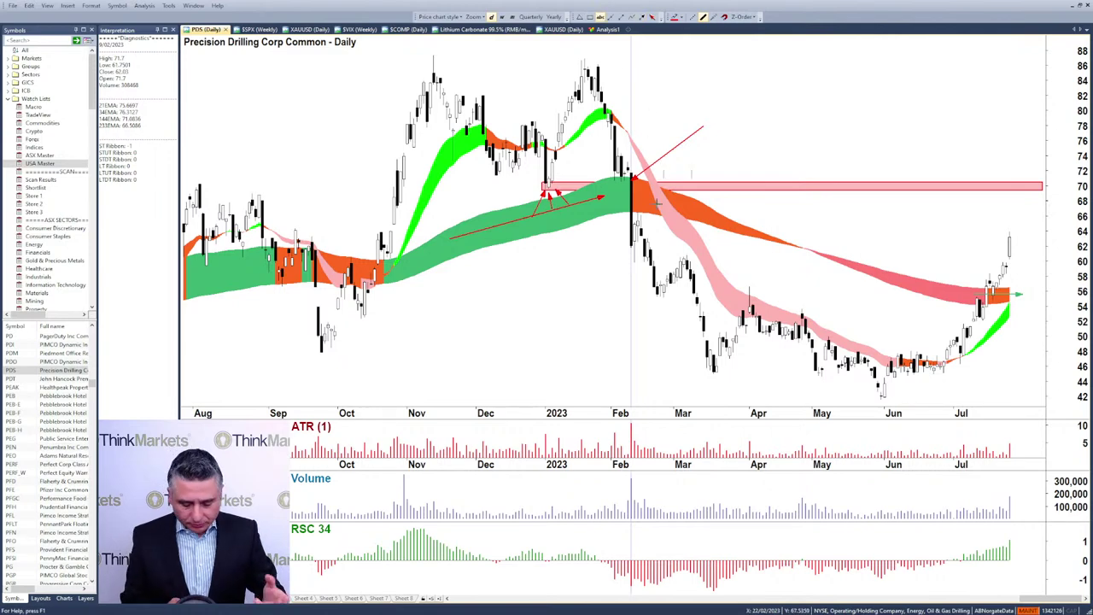
{"action": "left_click", "coordinate": [663, 175]}
{"action": "type", "text": "sub"}
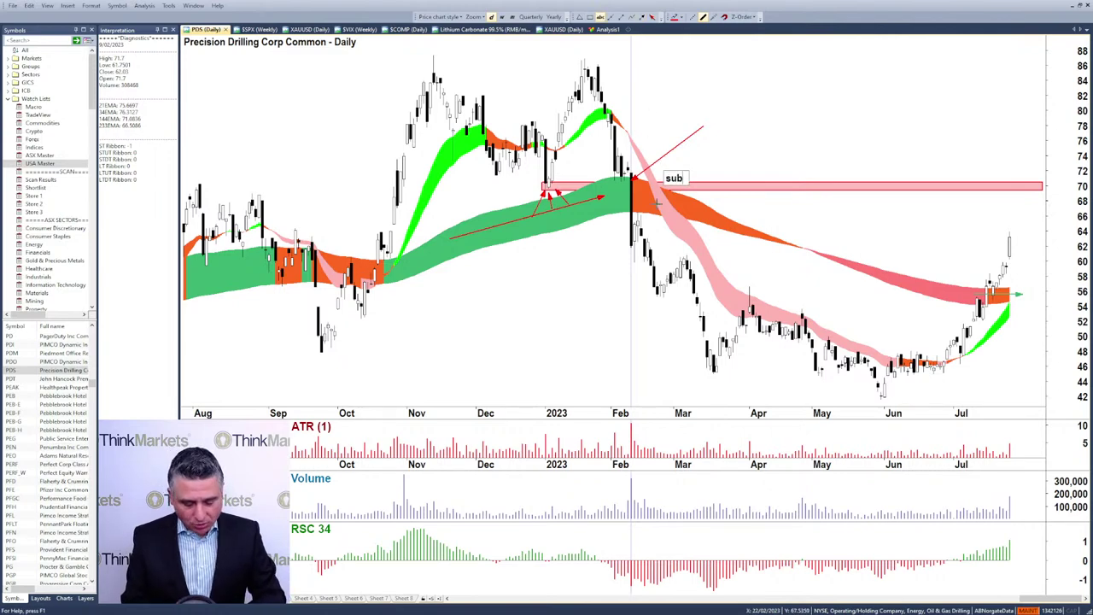
{"action": "type", "text": "stantial amount"}
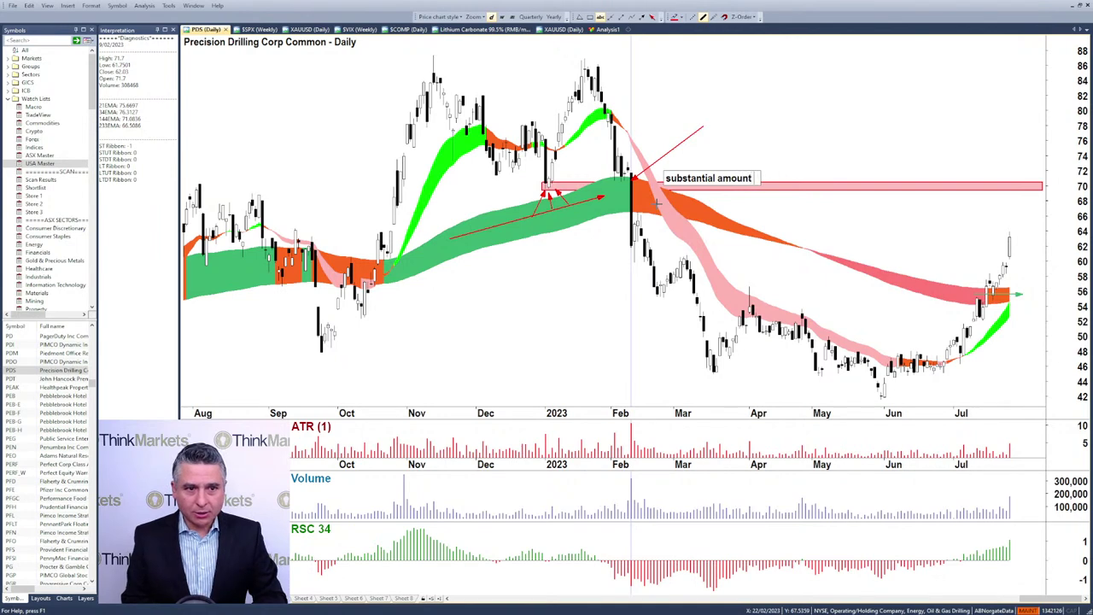
{"action": "type", "text": " of latent  supply"}
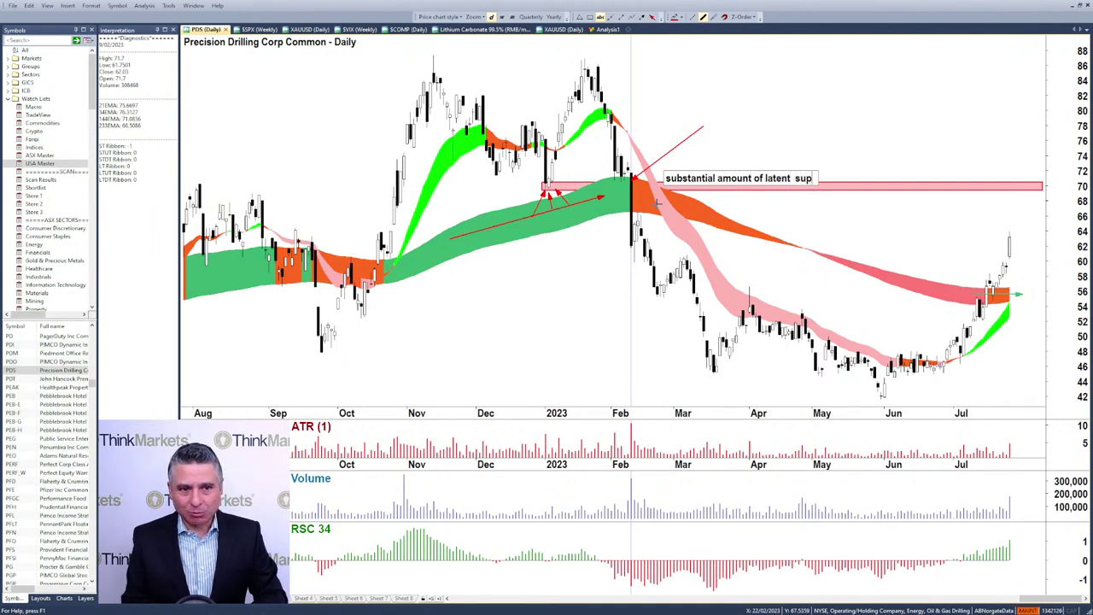
{"action": "left_click", "coordinate": [658, 204]}
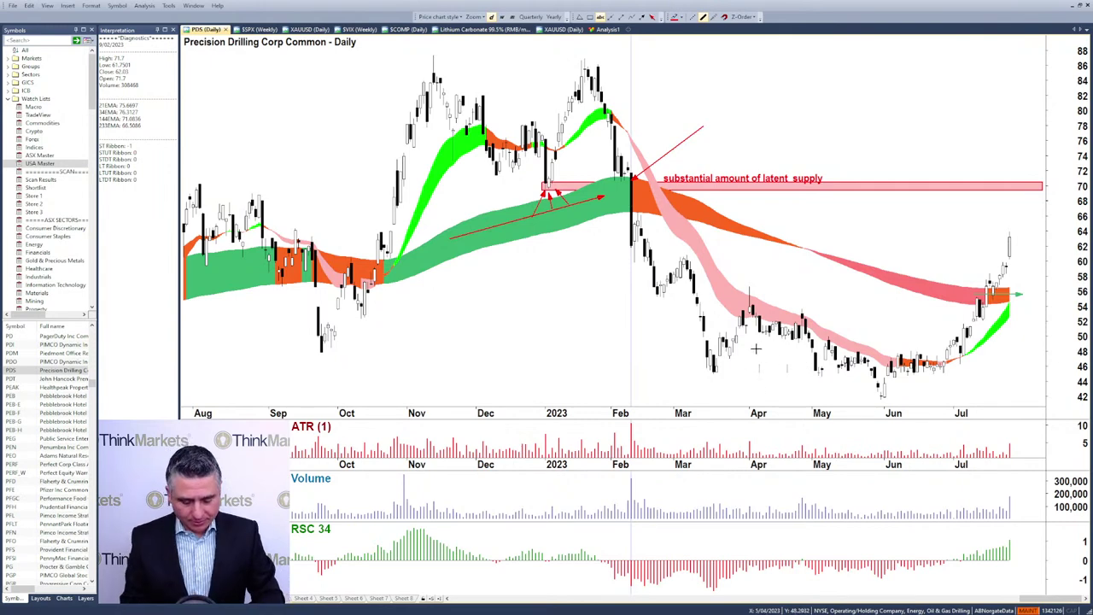
Step: Add a three-line text note below the April–May prices reading "down here / how do they feel / the ones who copped it!"
{"action": "type", "text": "down here "}
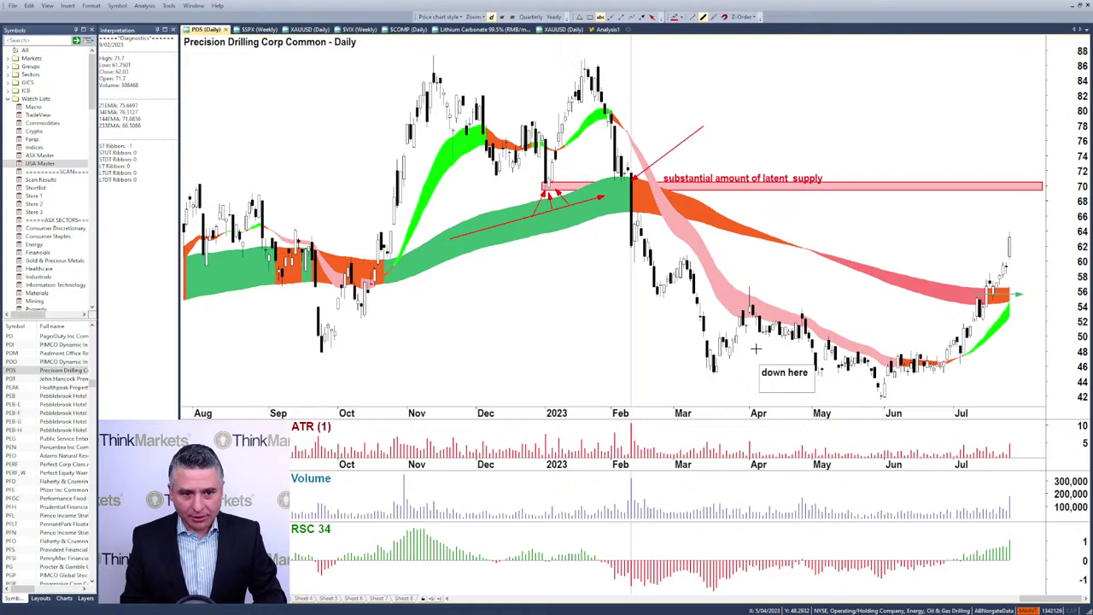
{"action": "type", "text": "how do they feel"}
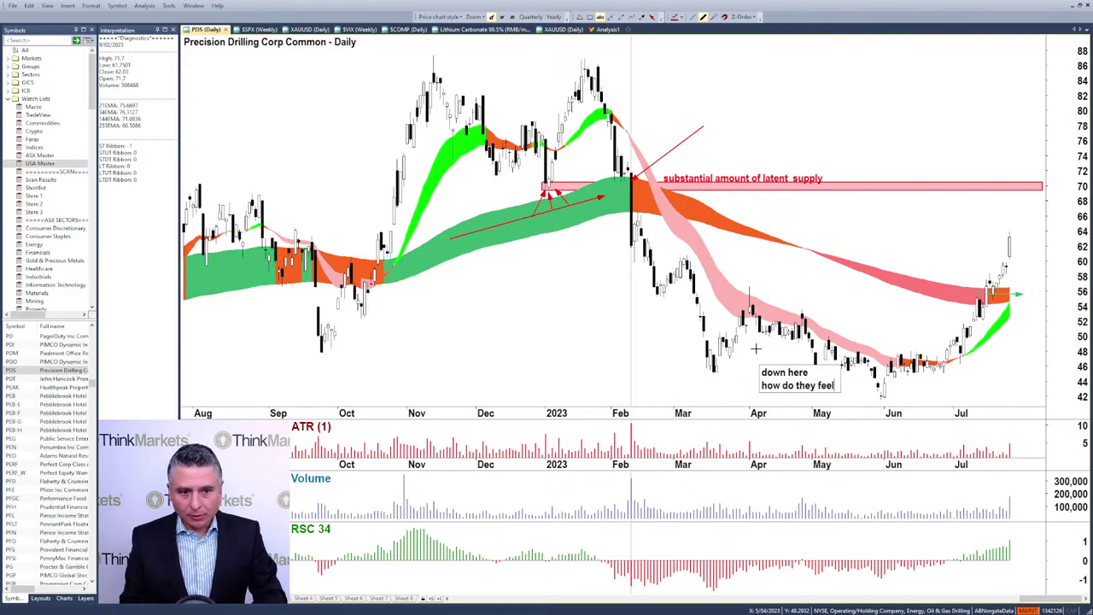
{"action": "key", "text": "Return"}
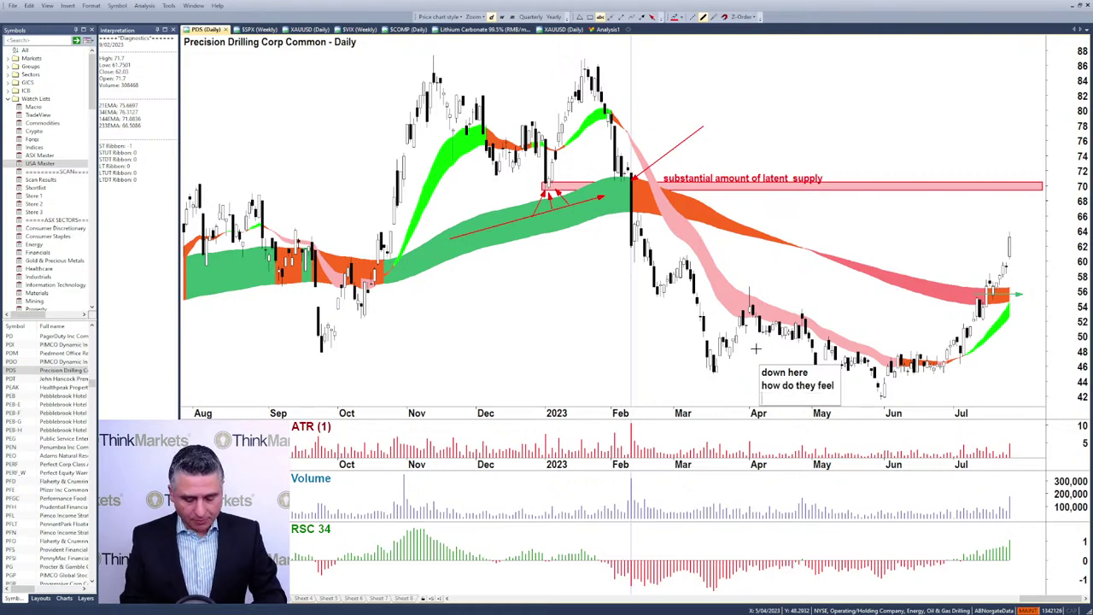
{"action": "type", "text": "the one"}
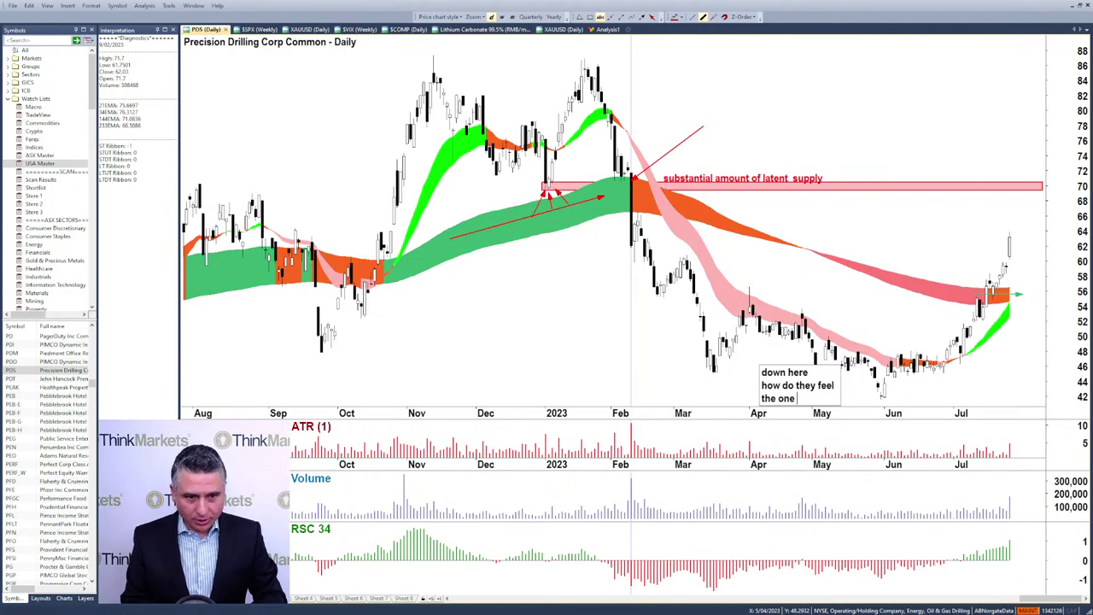
{"action": "type", "text": "s who copped"}
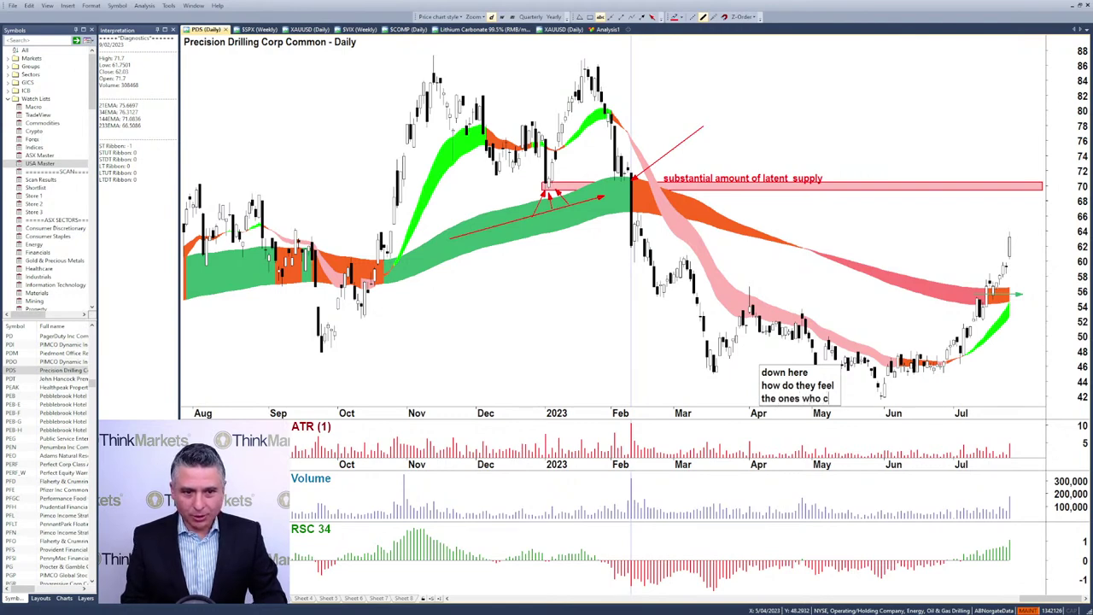
{"action": "type", "text": "it!"}
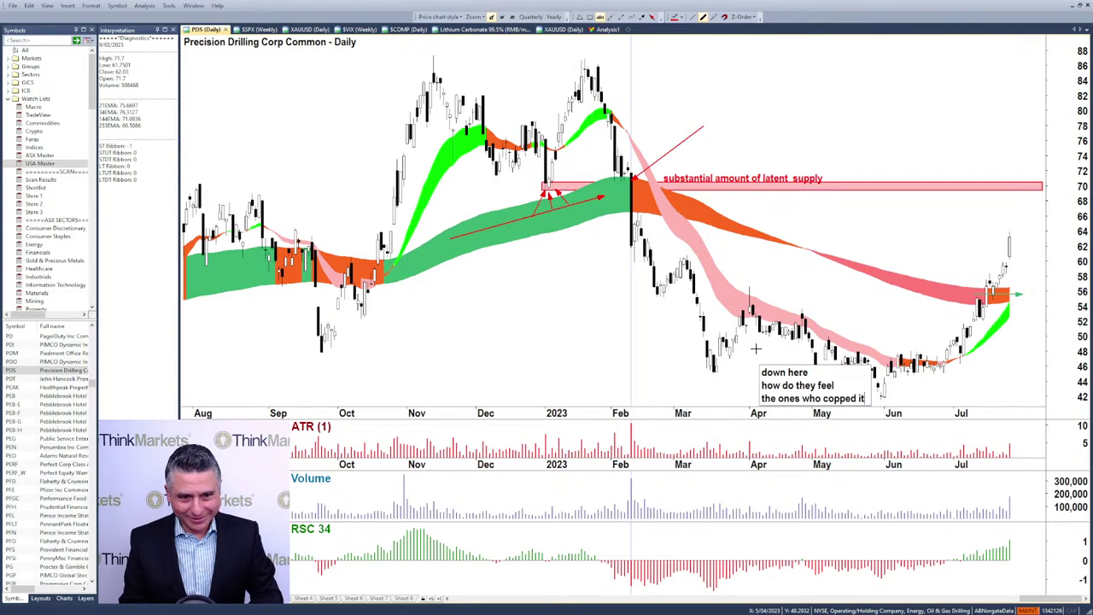
{"action": "left_click", "coordinate": [751, 335]}
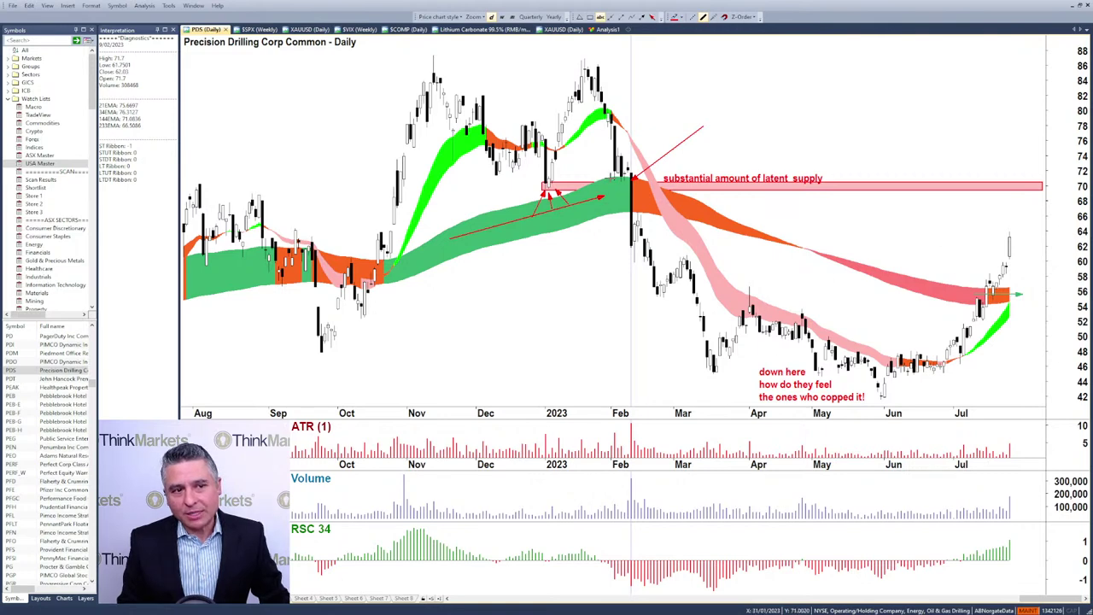
Step: Add the text note "break even" just below the red supply zone, under the latent supply note
{"action": "left_click", "coordinate": [700, 196]}
{"action": "type", "text": "bre"}
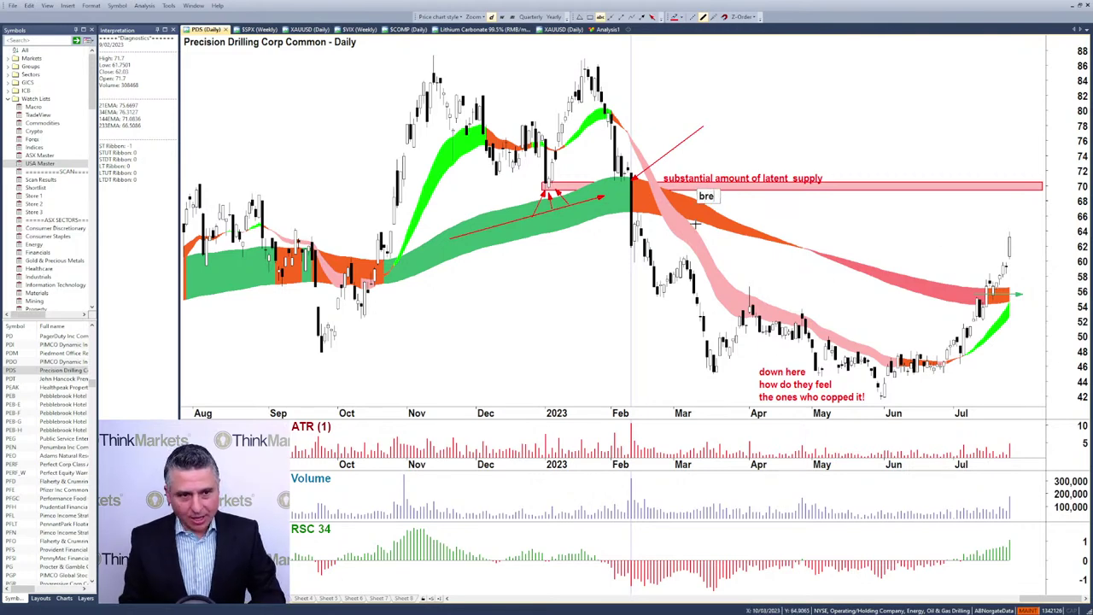
{"action": "type", "text": "ak even"}
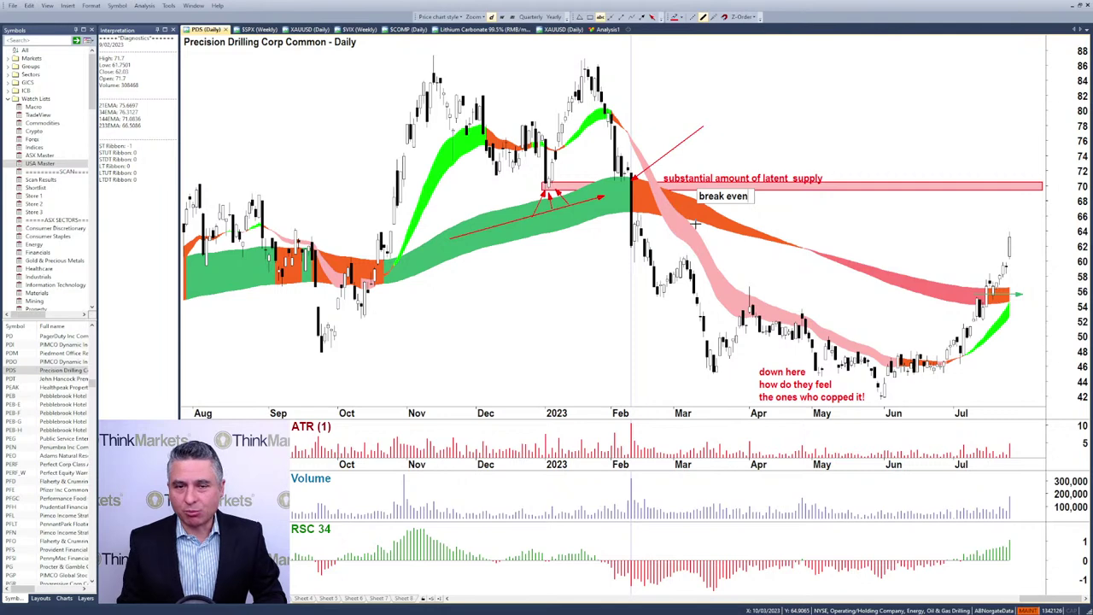
{"action": "left_click", "coordinate": [750, 244]}
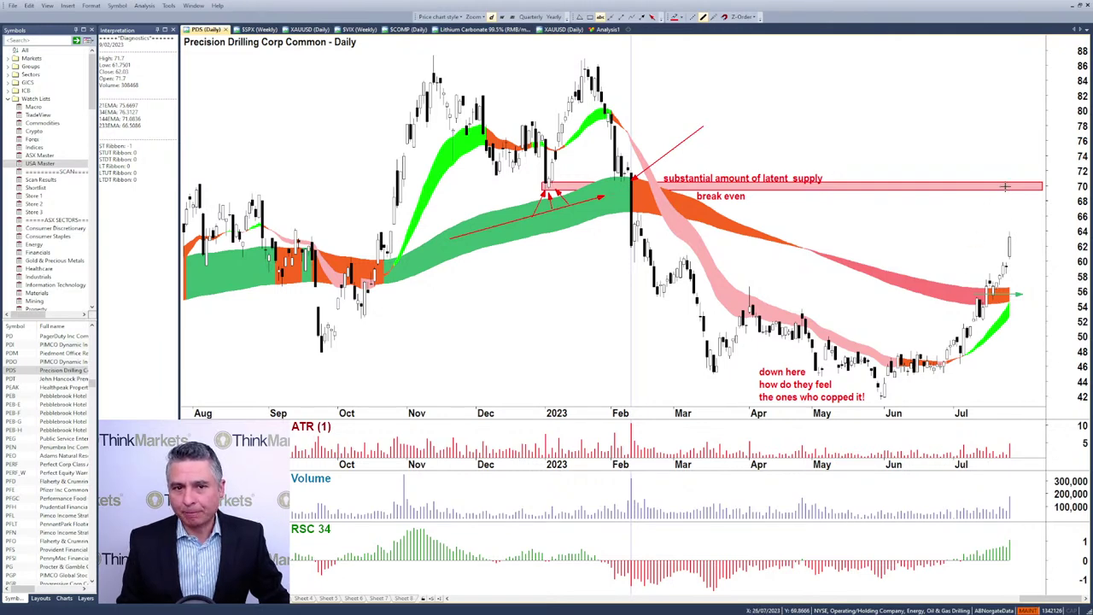
Step: Add short red arrows pointing down onto the supply zone above the latest prices, and draw a short horizontal red line at about 63
{"action": "left_click", "coordinate": [643, 18]}
{"action": "mouse_move", "coordinate": [1006, 171]}
{"action": "left_mouse_down"}
{"action": "mouse_move", "coordinate": [1006, 184]}
{"action": "mouse_move", "coordinate": [1033, 184]}
{"action": "left_mouse_up"}
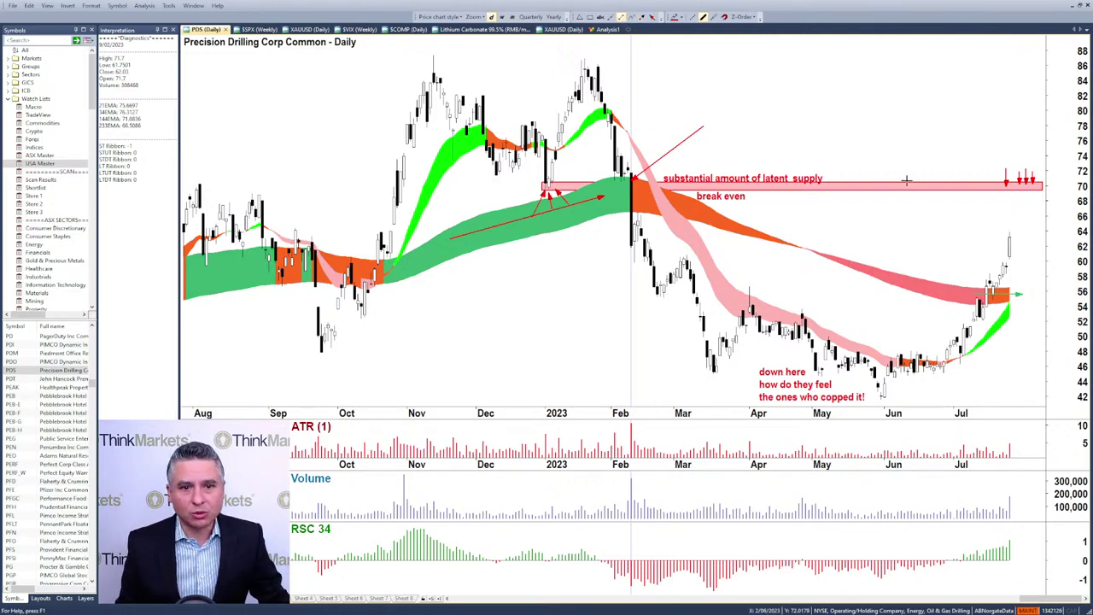
{"action": "left_click_drag", "start_coordinate": [991, 236], "coordinate": [1036, 237]}
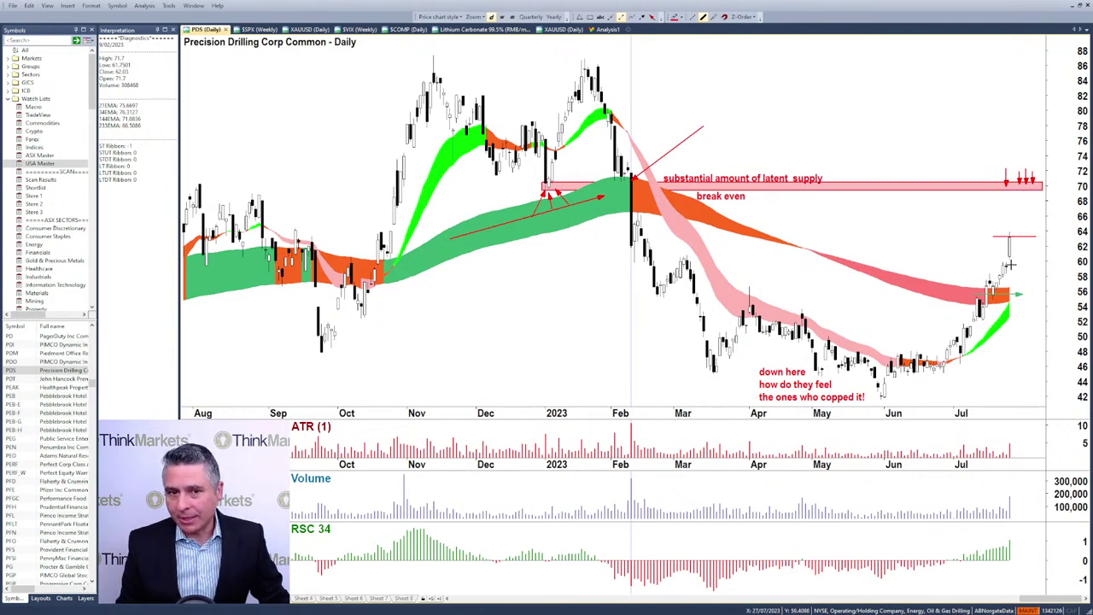
Step: Sketch a red zigzag pullback from the latest high and draw two short horizontal red lines at about 57.5 and 54.5 around the orange ribbon
{"action": "left_click", "coordinate": [632, 16]}
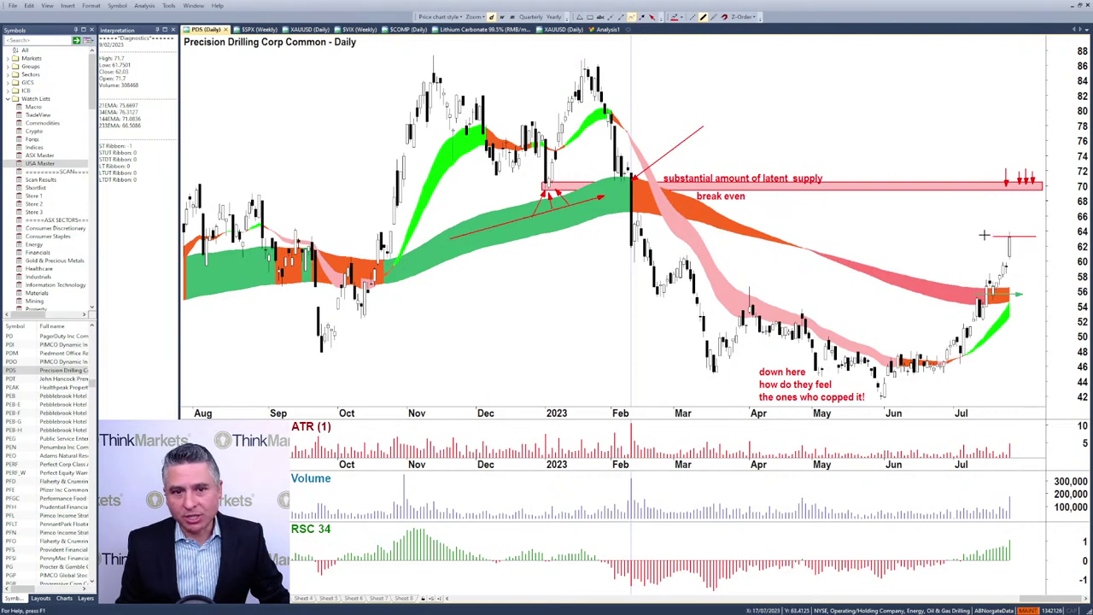
{"action": "left_click", "coordinate": [1009, 237]}
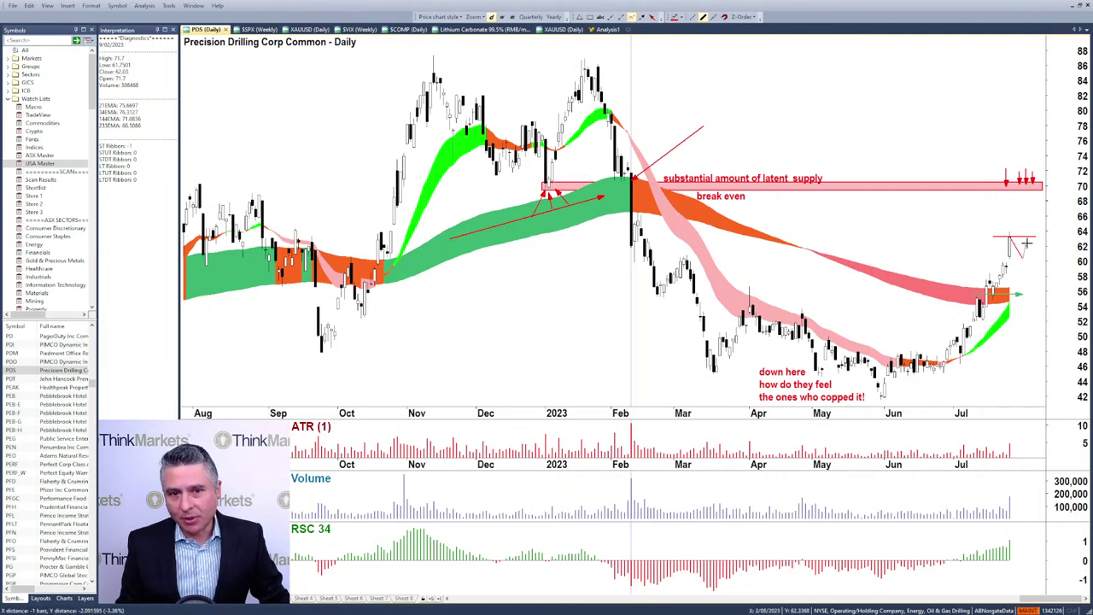
{"action": "double_click", "coordinate": [1037, 266]}
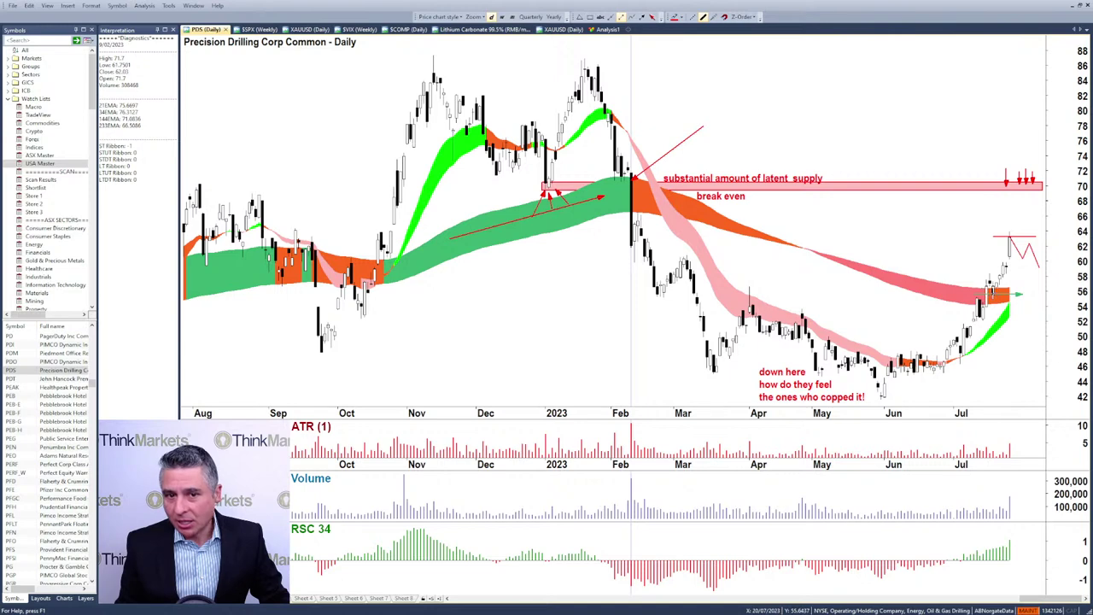
{"action": "mouse_move", "coordinate": [1010, 302]}
{"action": "left_mouse_down"}
{"action": "mouse_move", "coordinate": [1039, 302]}
{"action": "mouse_move", "coordinate": [1016, 279]}
{"action": "mouse_move", "coordinate": [1037, 279]}
{"action": "left_mouse_up"}
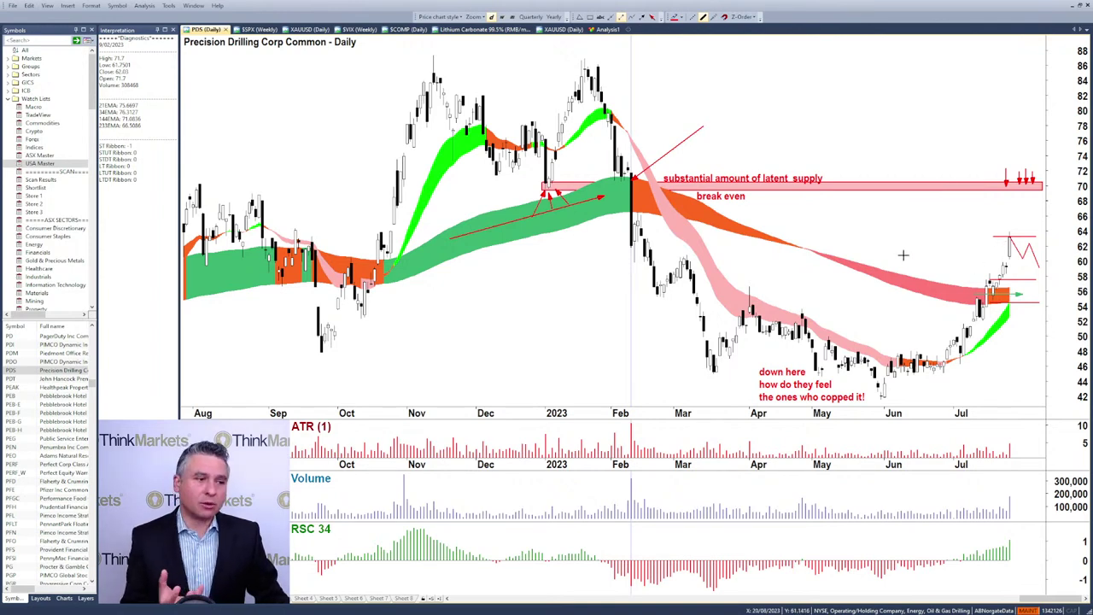
Step: Open the Lennox International (LII) daily chart from the symbol list and show more of its price history
{"action": "left_click", "coordinate": [26, 373]}
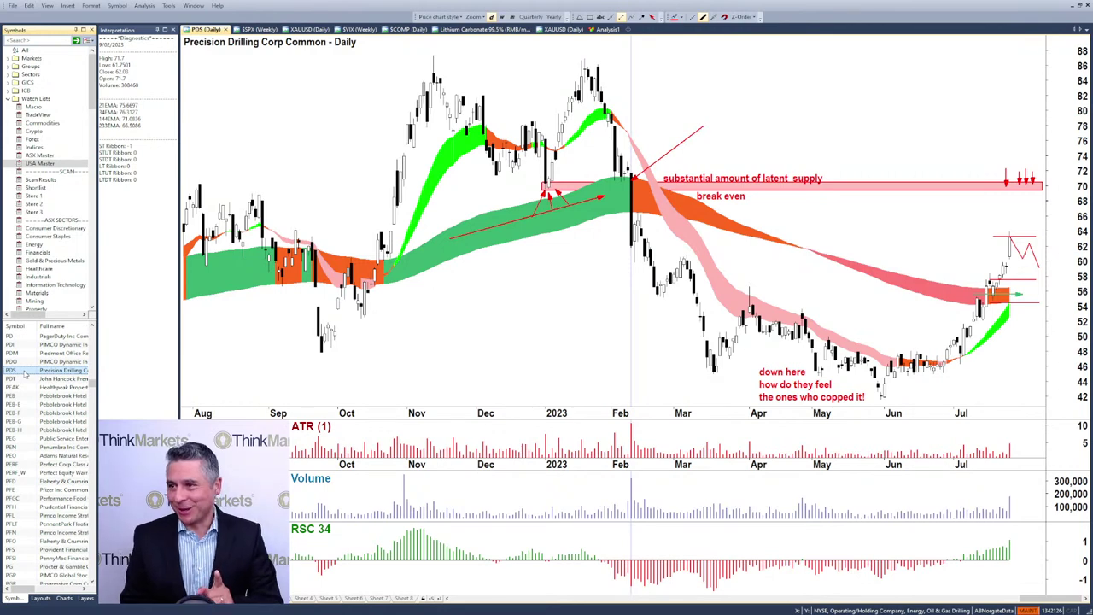
{"action": "type", "text": "li"}
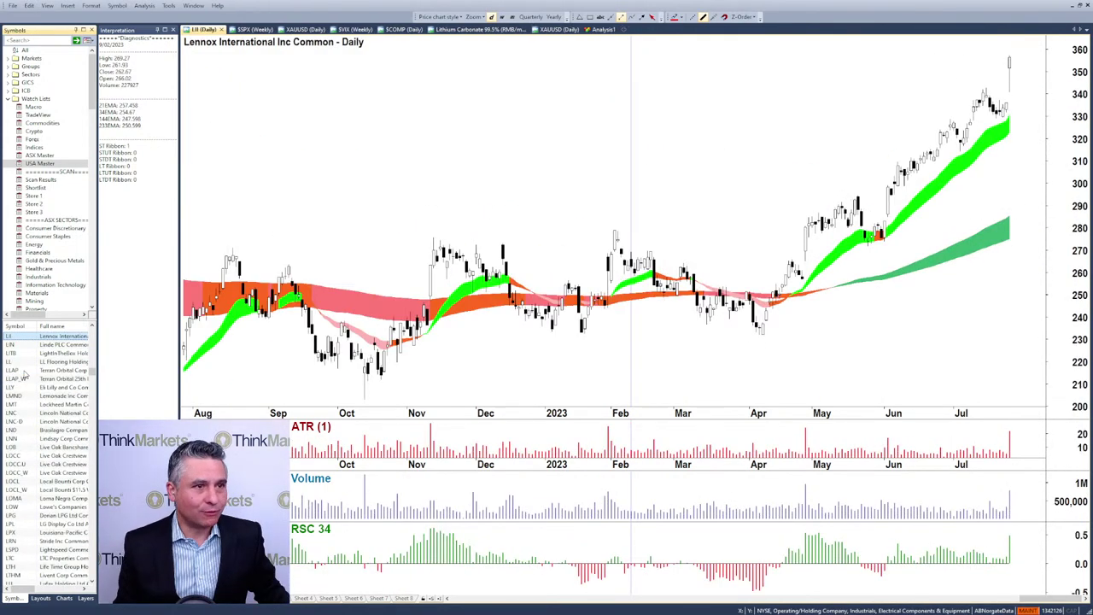
{"action": "scroll", "coordinate": [568, 99], "scroll_direction": "down", "scroll_amount": 2}
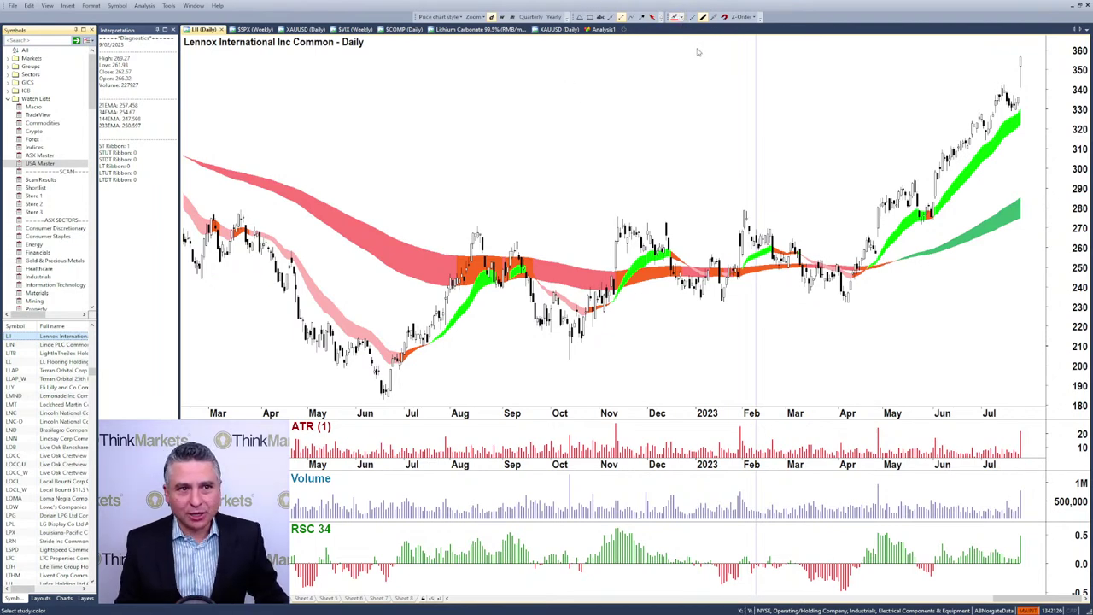
Step: Draw a long green arrow pointing to the latest Lennox candle at about 355
{"action": "left_click", "coordinate": [1021, 62]}
{"action": "left_click_drag", "start_coordinate": [1021, 62], "coordinate": [1022, 56]}
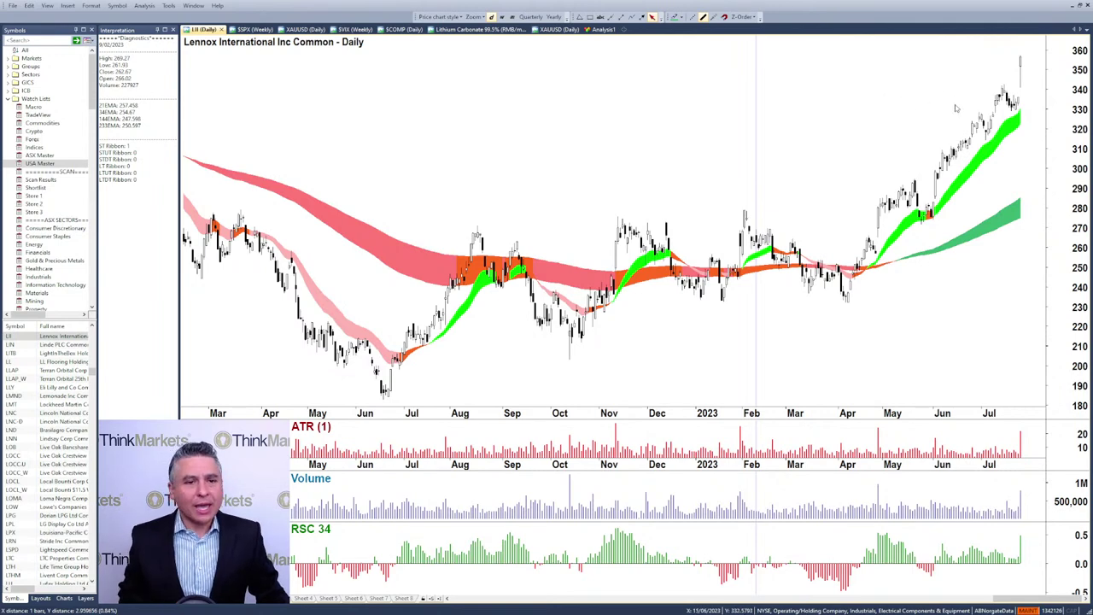
{"action": "left_click", "coordinate": [643, 16]}
{"action": "left_click_drag", "start_coordinate": [928, 55], "coordinate": [1019, 60]}
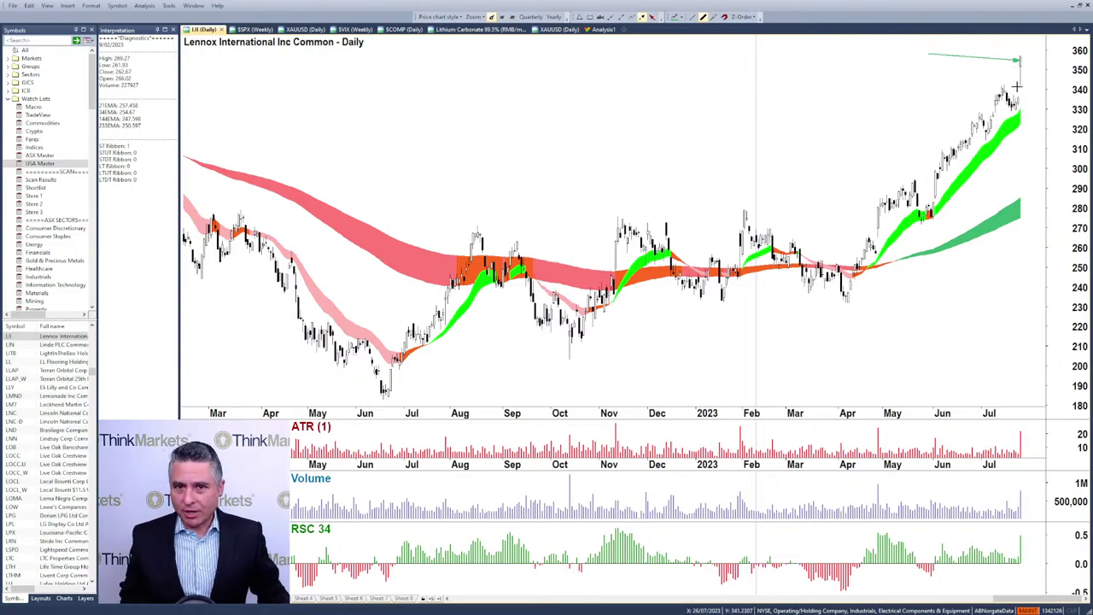
Step: Add the green text note "+1/3" beside the latest Lennox candle
{"action": "scroll", "coordinate": [1017, 94], "scroll_direction": "up", "scroll_amount": 4}
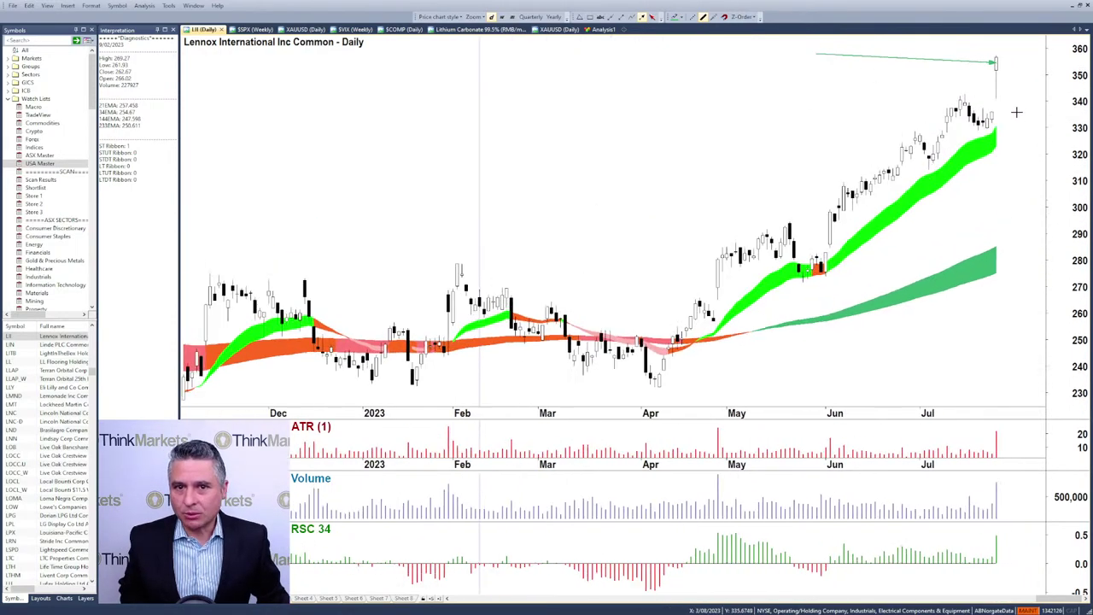
{"action": "scroll", "coordinate": [1014, 113], "scroll_direction": "up", "scroll_amount": 3}
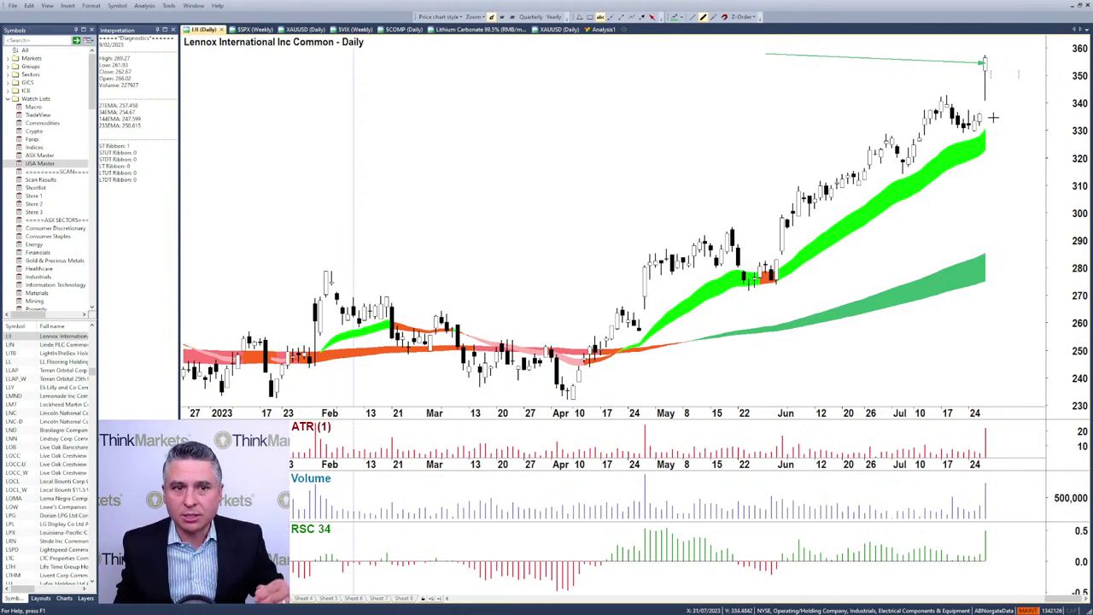
{"action": "type", "text": "+1/3"}
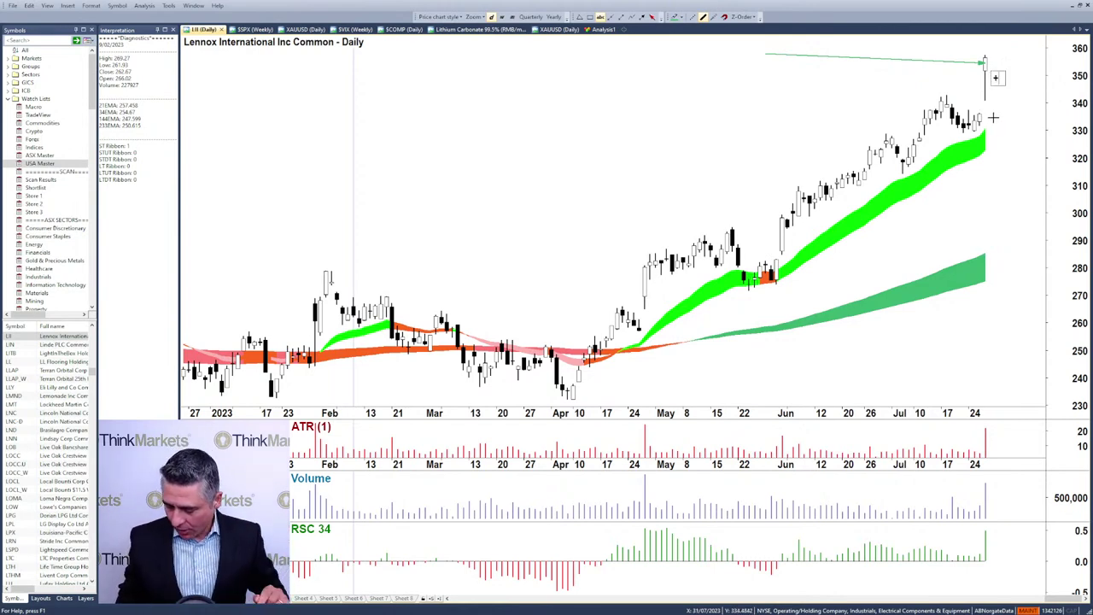
{"action": "left_click", "coordinate": [763, 87]}
{"action": "scroll", "coordinate": [759, 229], "scroll_direction": "down", "scroll_amount": 2}
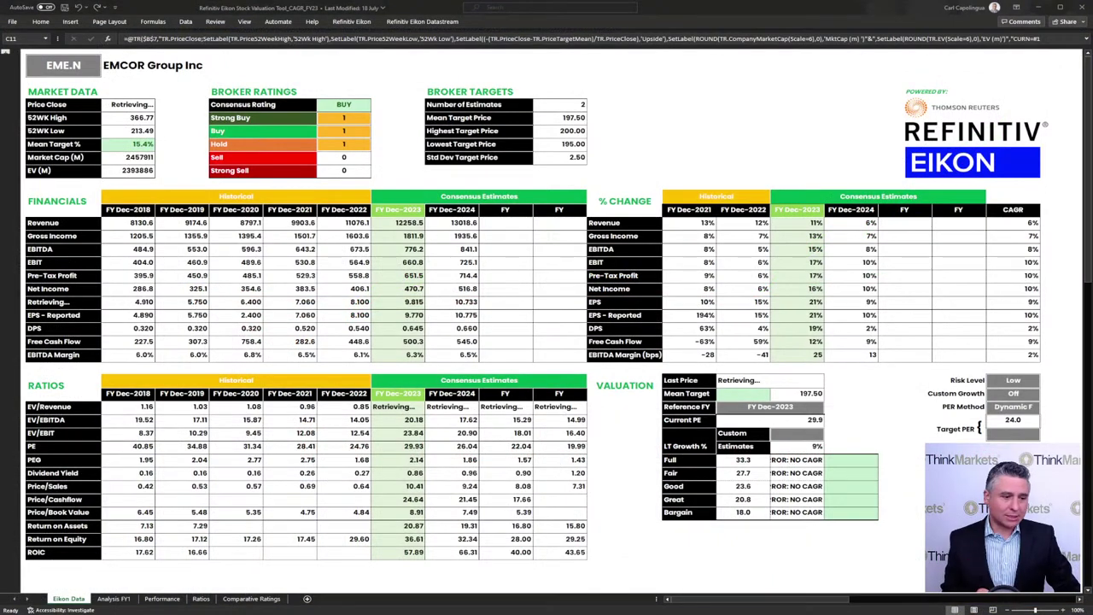
Step: Switch to the Excel stock valuation workbook and set the ticker to LII.N to load Lennox International's data
{"action": "key", "text": "alt+Tab"}
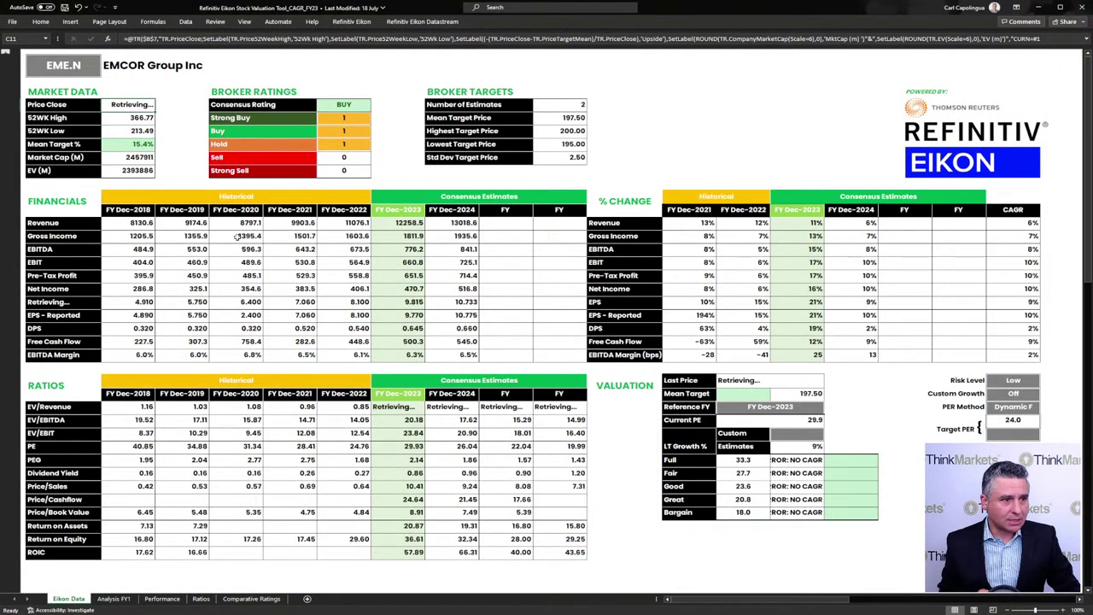
{"action": "left_click", "coordinate": [437, 407]}
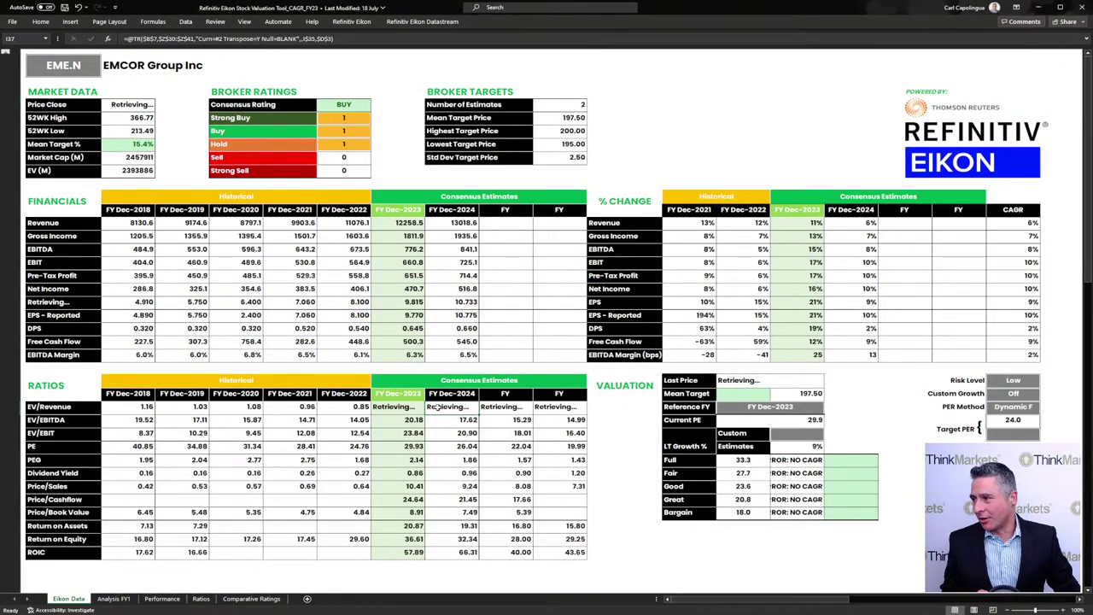
{"action": "double_click", "coordinate": [69, 67]}
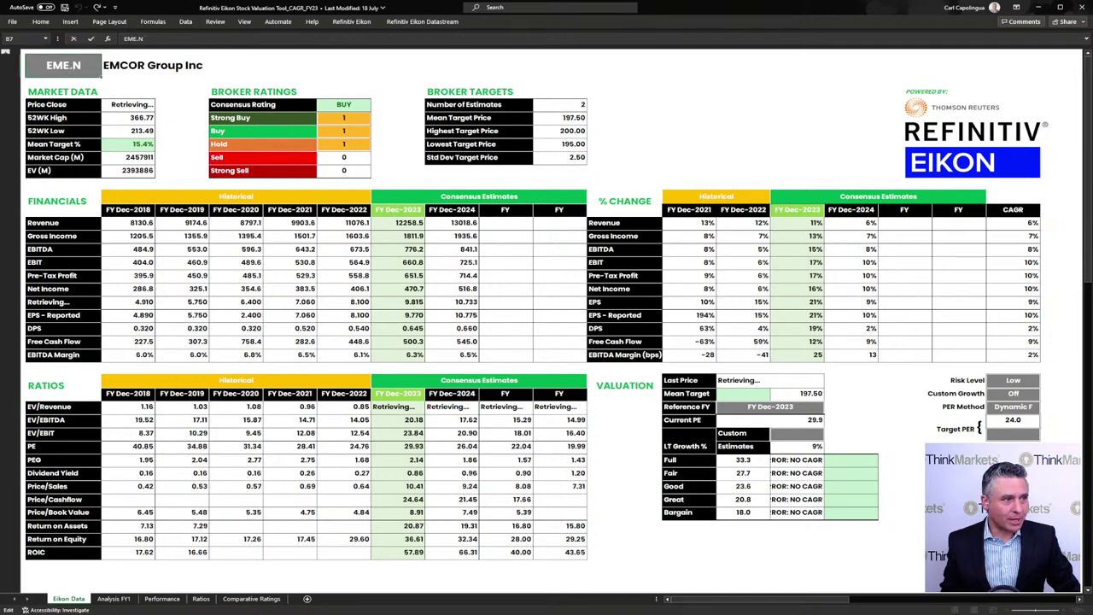
{"action": "left_click_drag", "start_coordinate": [72, 67], "coordinate": [10, 65]}
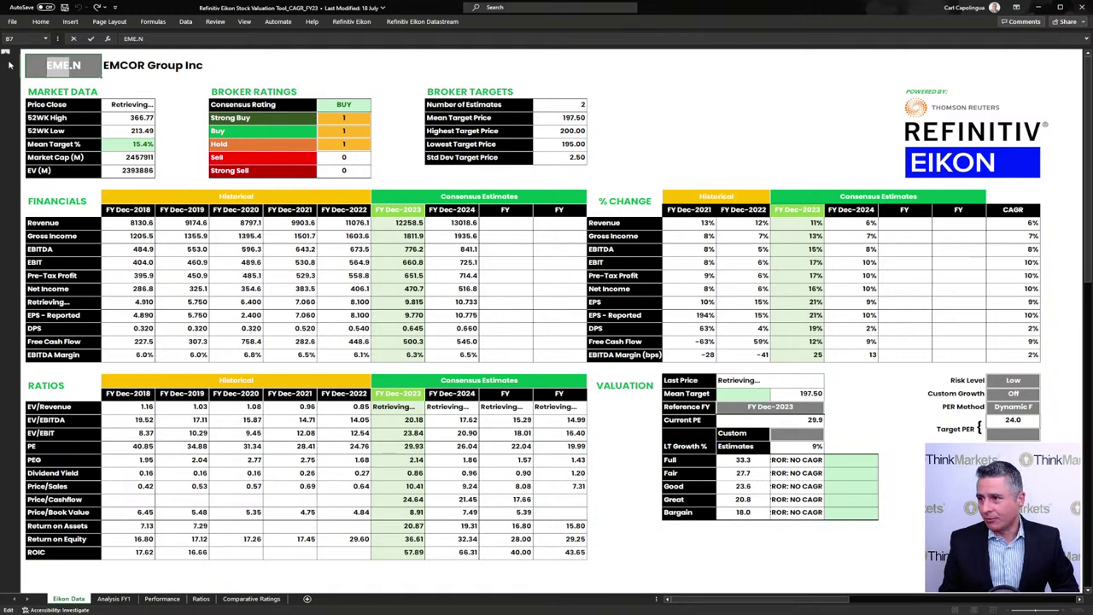
{"action": "key", "text": "BackSpace"}
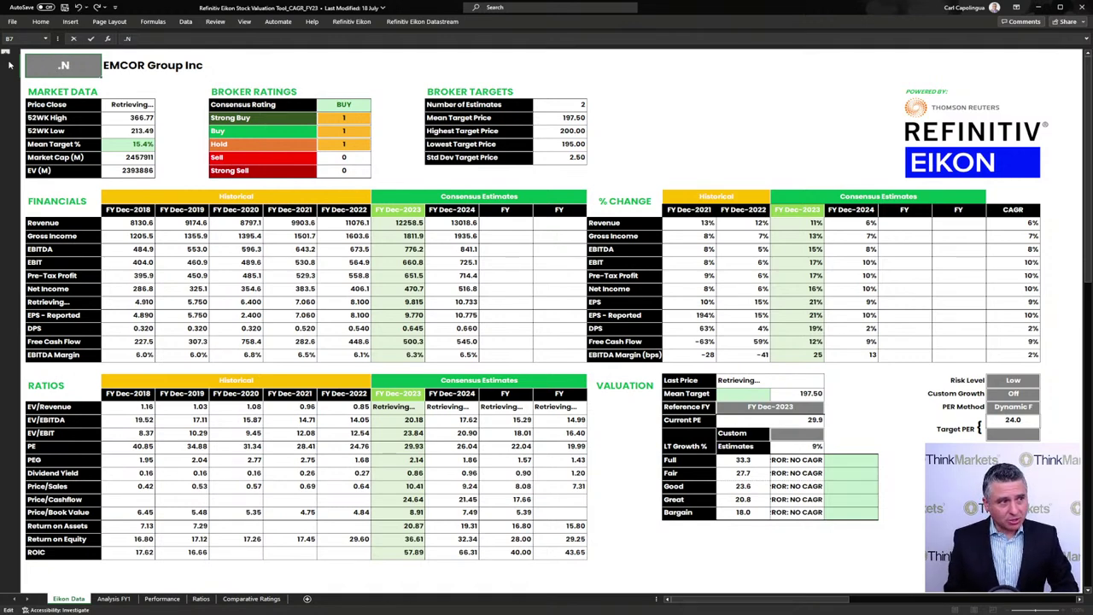
{"action": "type", "text": "EM"}
{"action": "key", "text": "BackSpace"}
{"action": "key", "text": "BackSpace"}
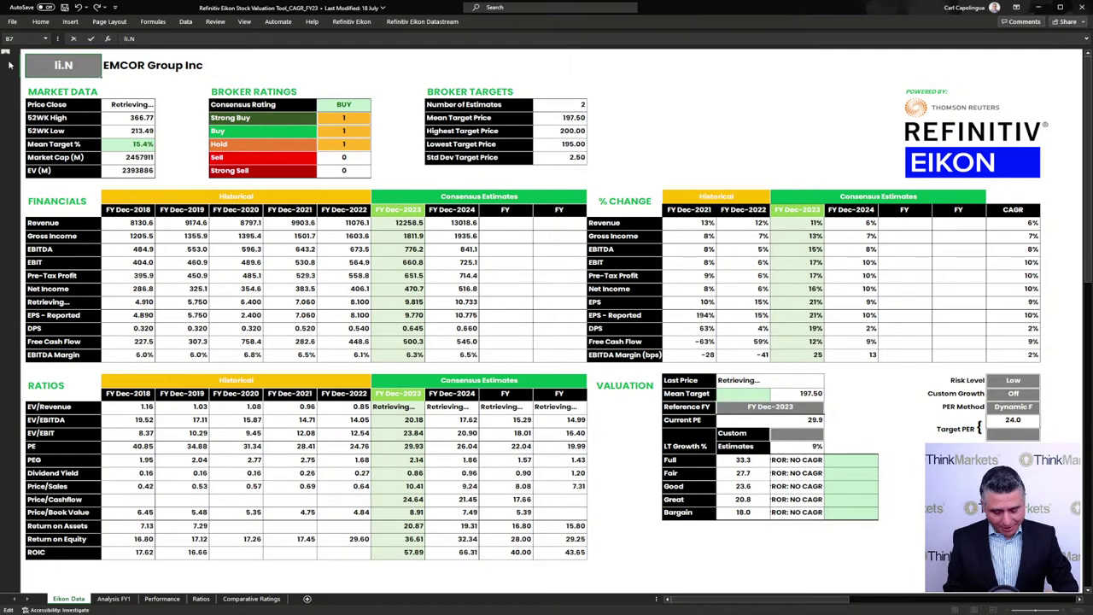
{"action": "type", "text": "LII"}
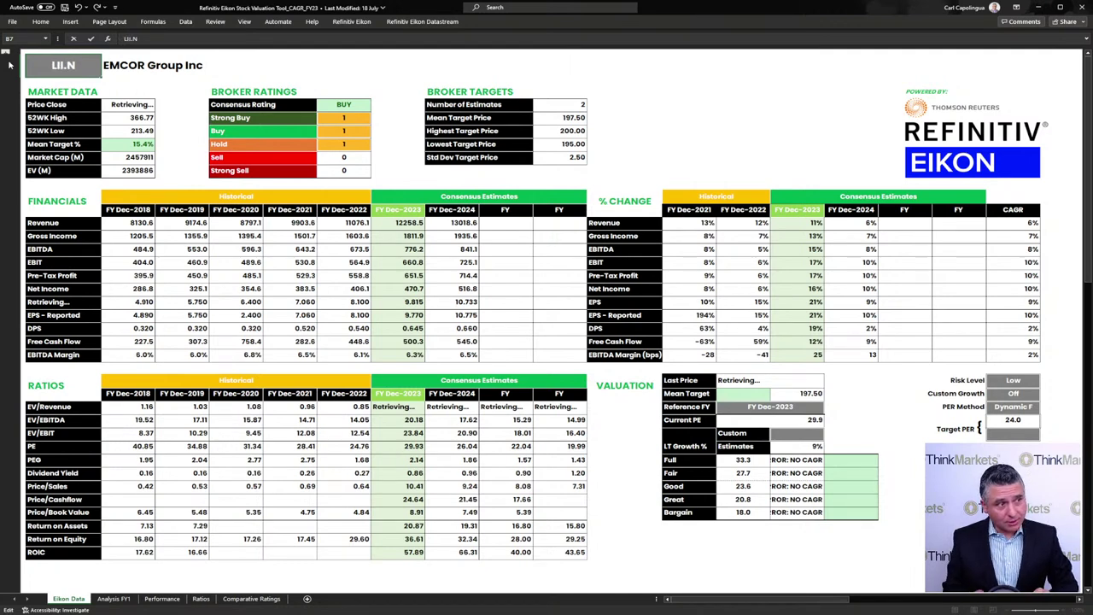
{"action": "key", "text": "Return"}
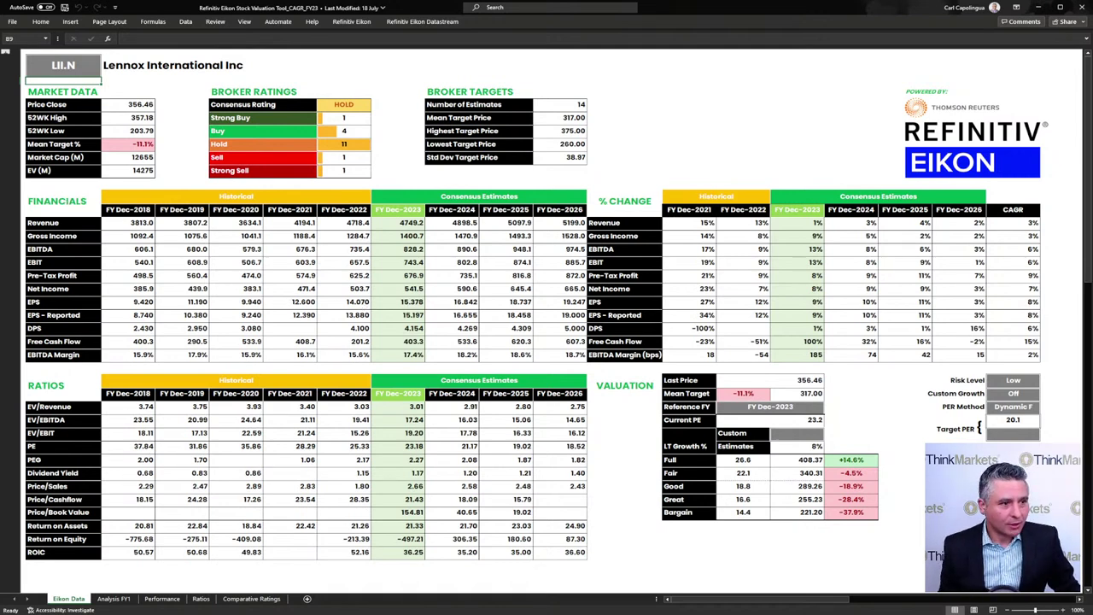
Step: Examine Lennox's number of broker estimates, its FY2023–FY2026 consensus forecasts from revenue to EBIT, and the mean target price
{"action": "left_click", "coordinate": [543, 106]}
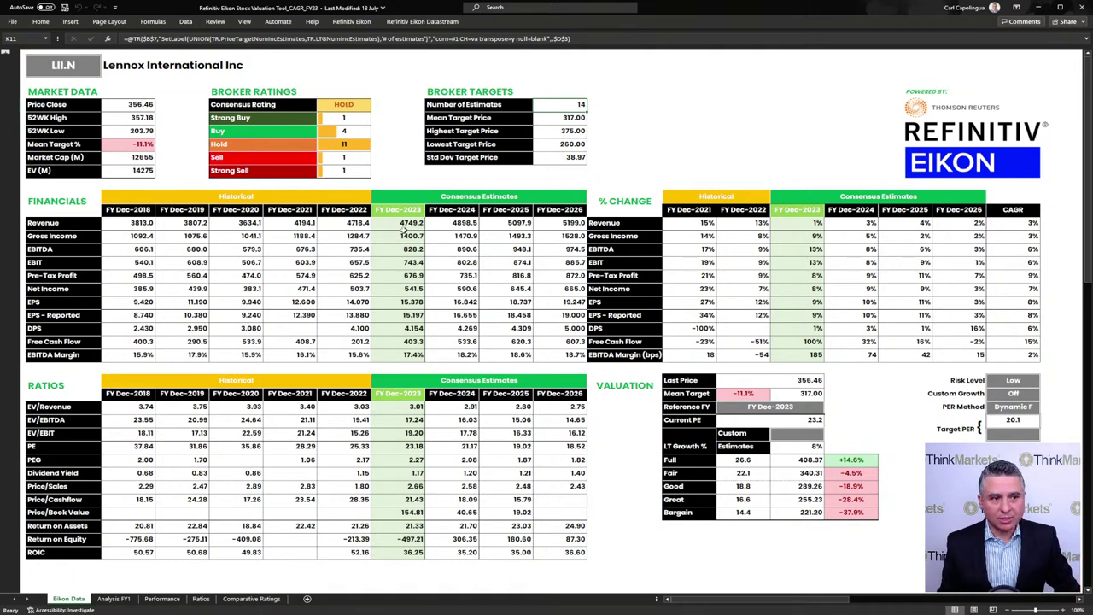
{"action": "left_click", "coordinate": [404, 227]}
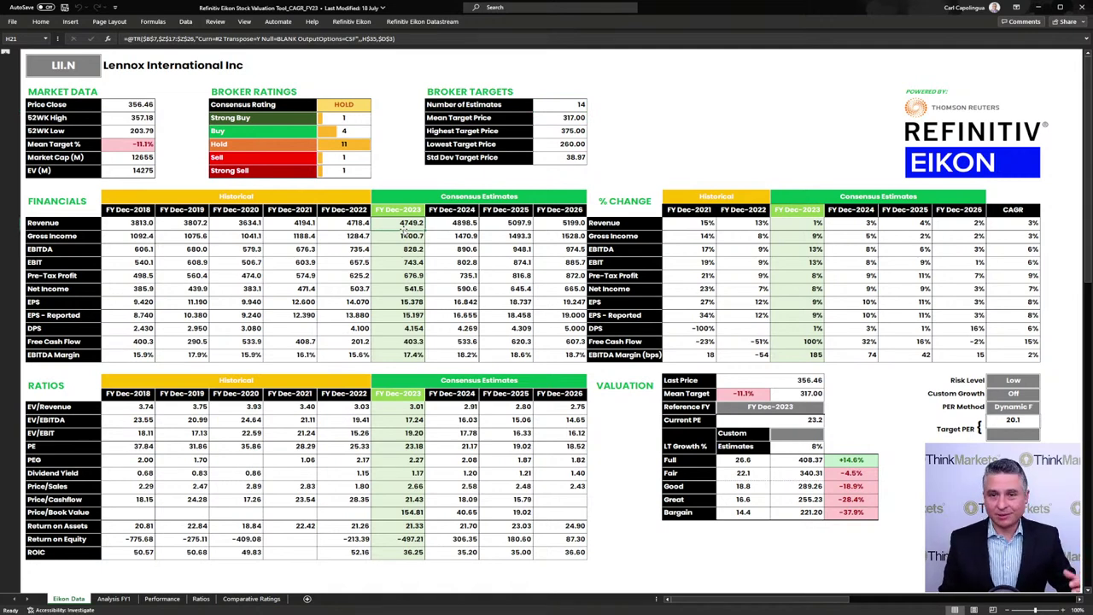
{"action": "left_click", "coordinate": [570, 103]}
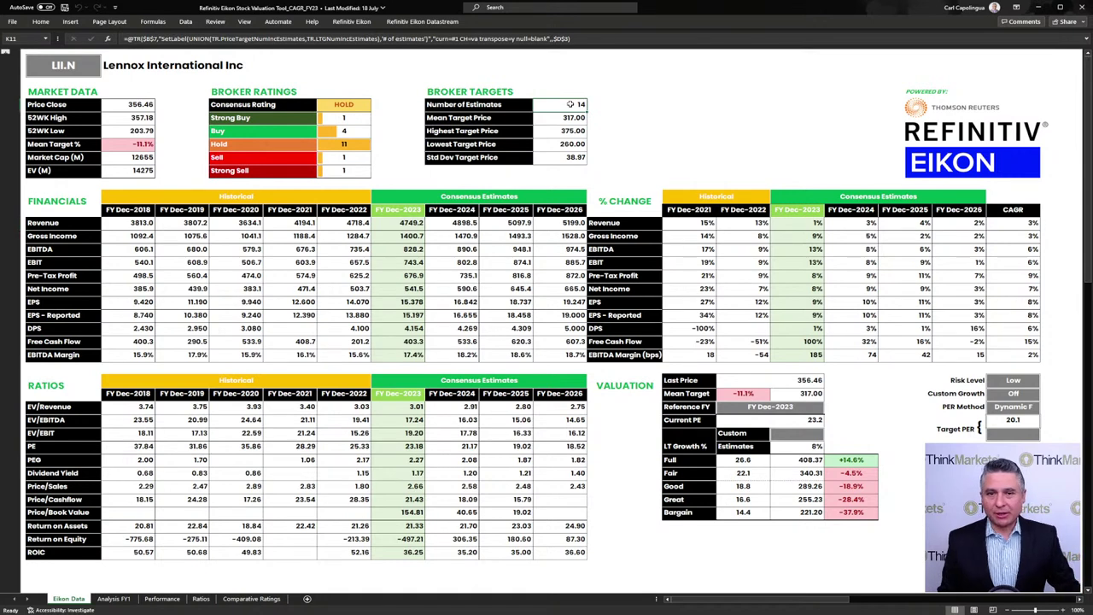
{"action": "left_click", "coordinate": [413, 226]}
{"action": "left_click", "coordinate": [450, 223]}
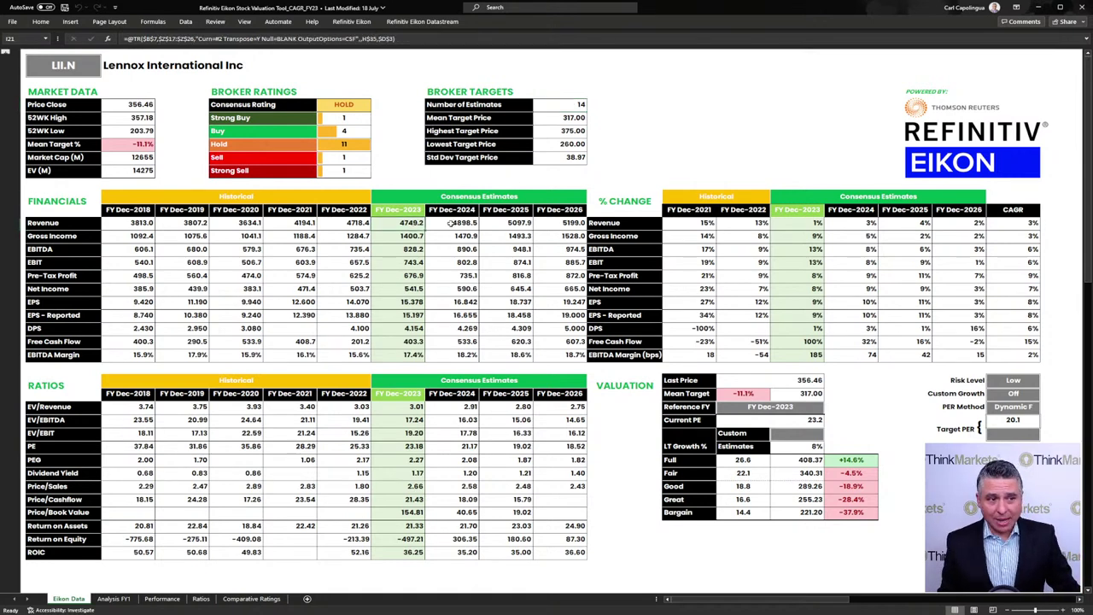
{"action": "key", "text": "Right"}
{"action": "key", "text": "Right"}
{"action": "key", "text": "Down"}
{"action": "key", "text": "Left"}
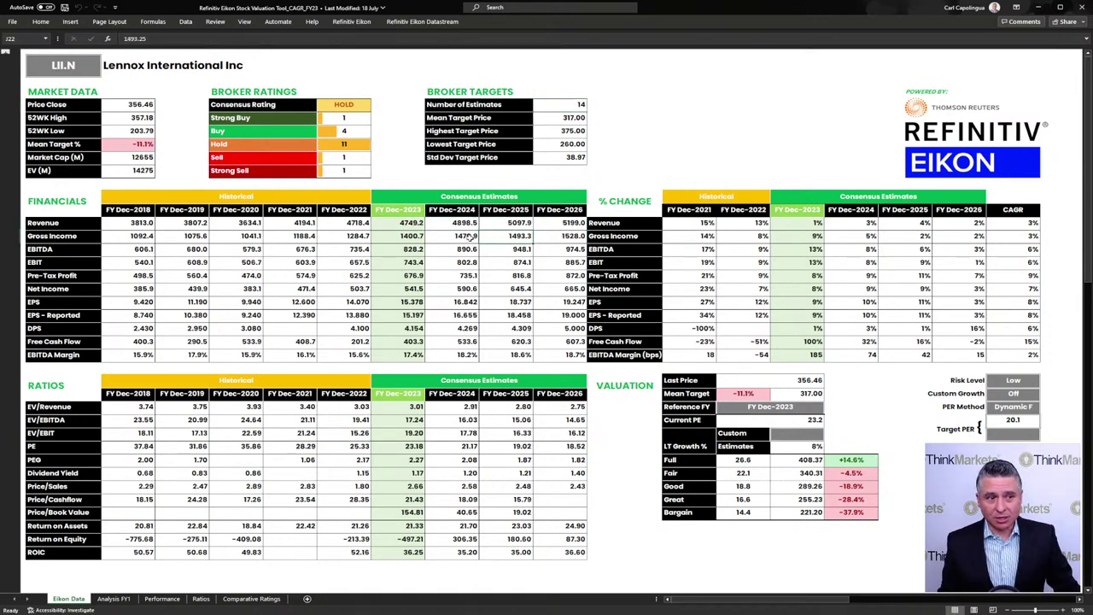
{"action": "key", "text": "Left"}
{"action": "key", "text": "Left"}
{"action": "key", "text": "Down"}
{"action": "key", "text": "Right"}
{"action": "key", "text": "Right"}
{"action": "key", "text": "Right"}
{"action": "key", "text": "Down"}
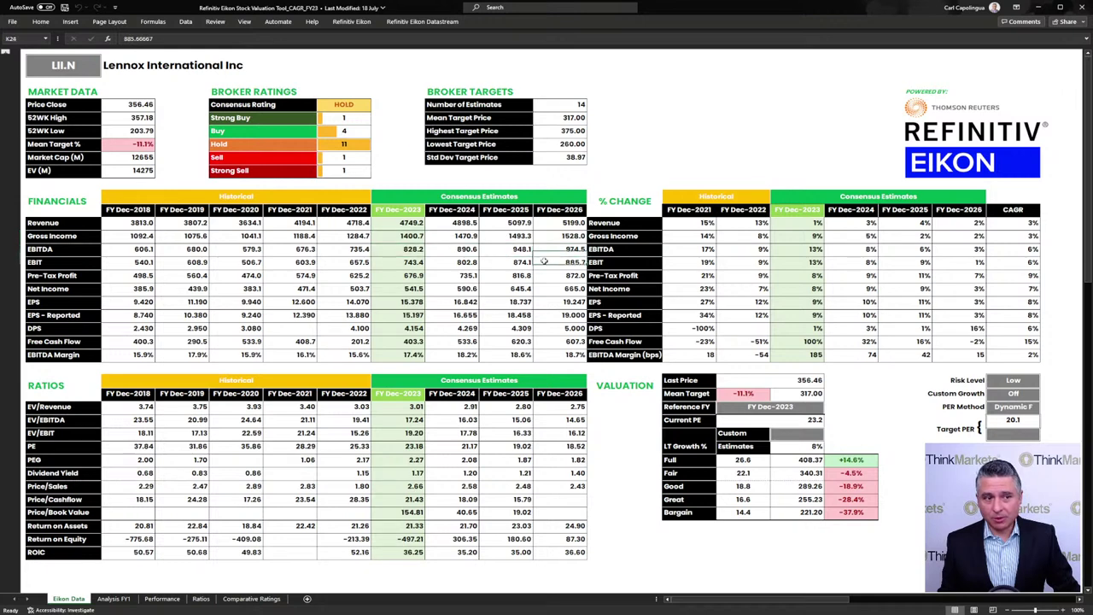
{"action": "key", "text": "Left"}
{"action": "key", "text": "Left"}
{"action": "key", "text": "Left"}
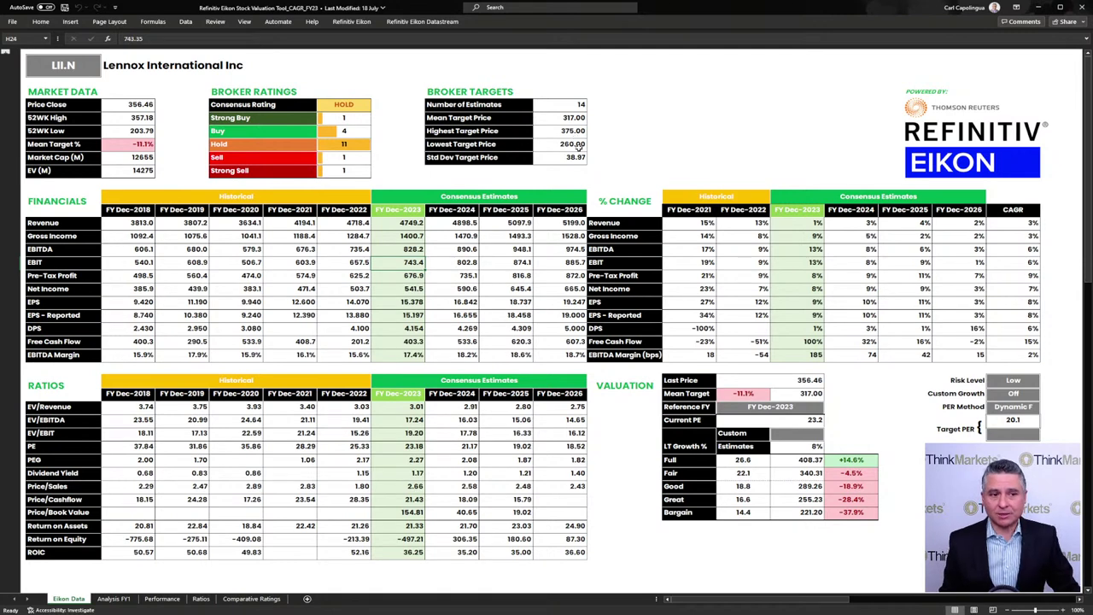
{"action": "left_click", "coordinate": [560, 102]}
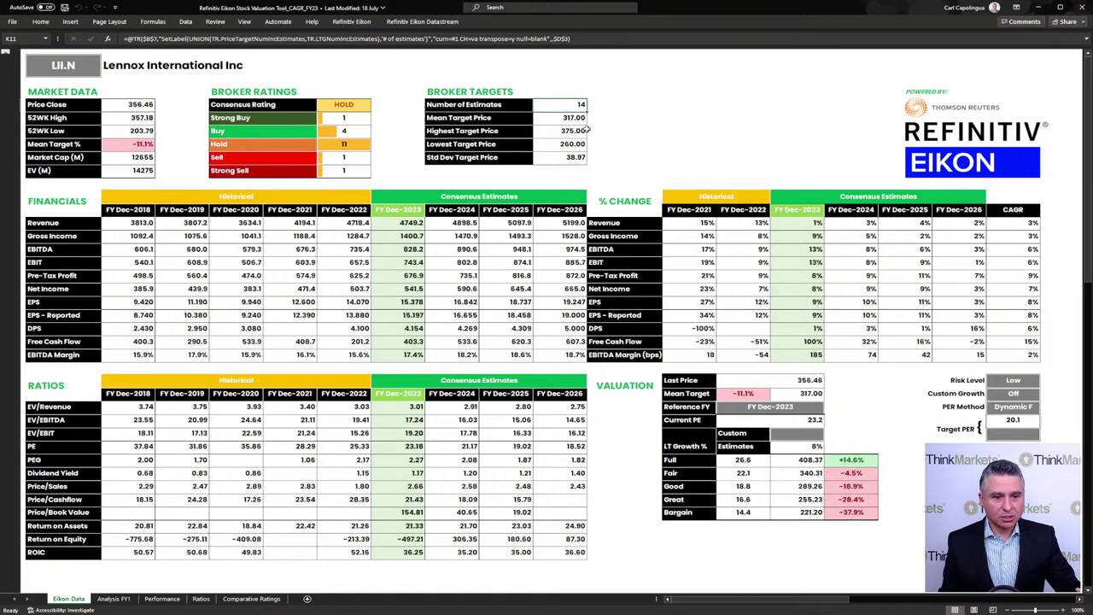
{"action": "left_click", "coordinate": [781, 396]}
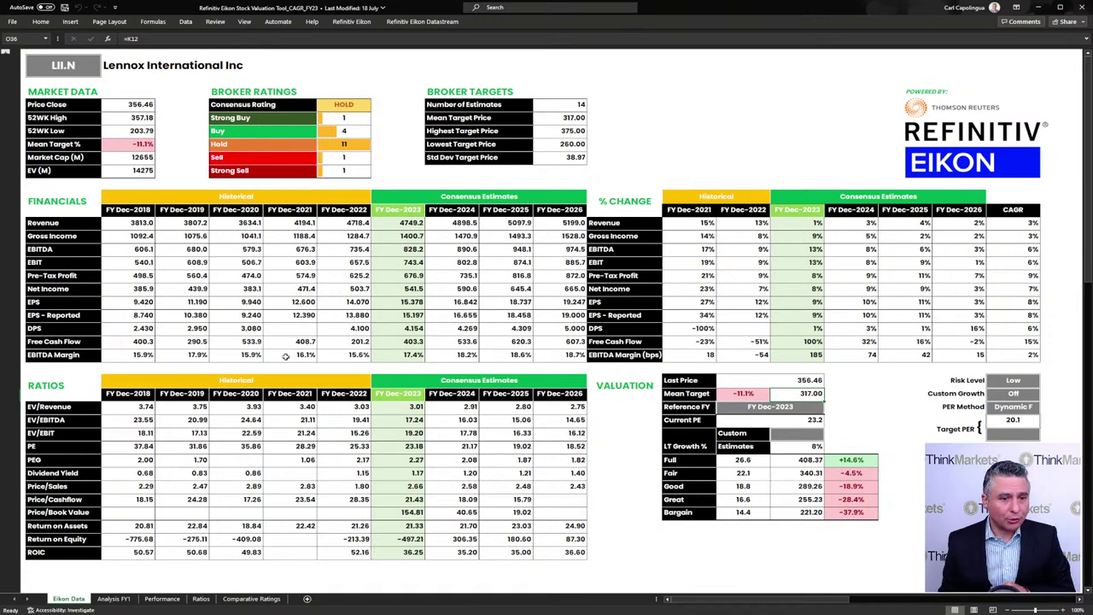
Step: Examine Lennox's broker rating counts, its historical and FY2023–FY2026 forecast EPS, and the EPS compound growth rate
{"action": "left_click", "coordinate": [333, 118]}
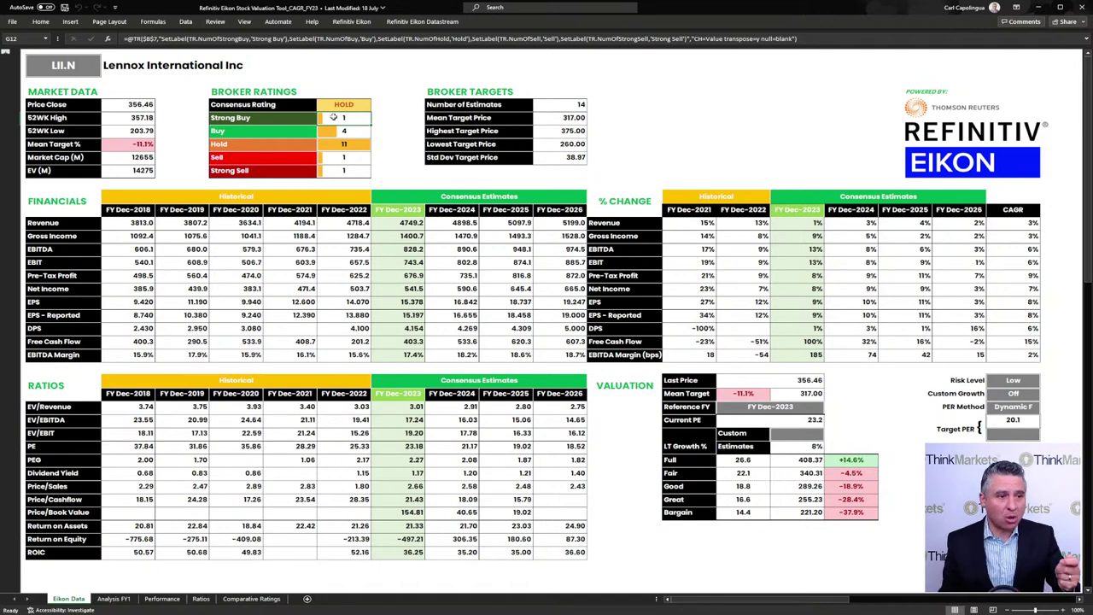
{"action": "left_click", "coordinate": [135, 302]}
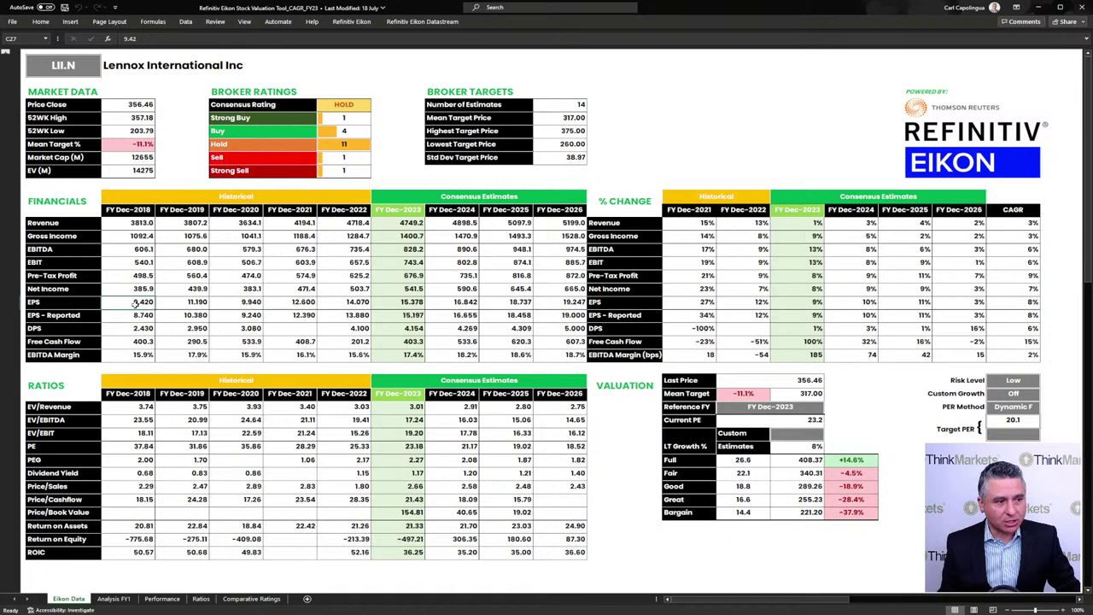
{"action": "left_click_drag", "start_coordinate": [135, 302], "coordinate": [332, 300]}
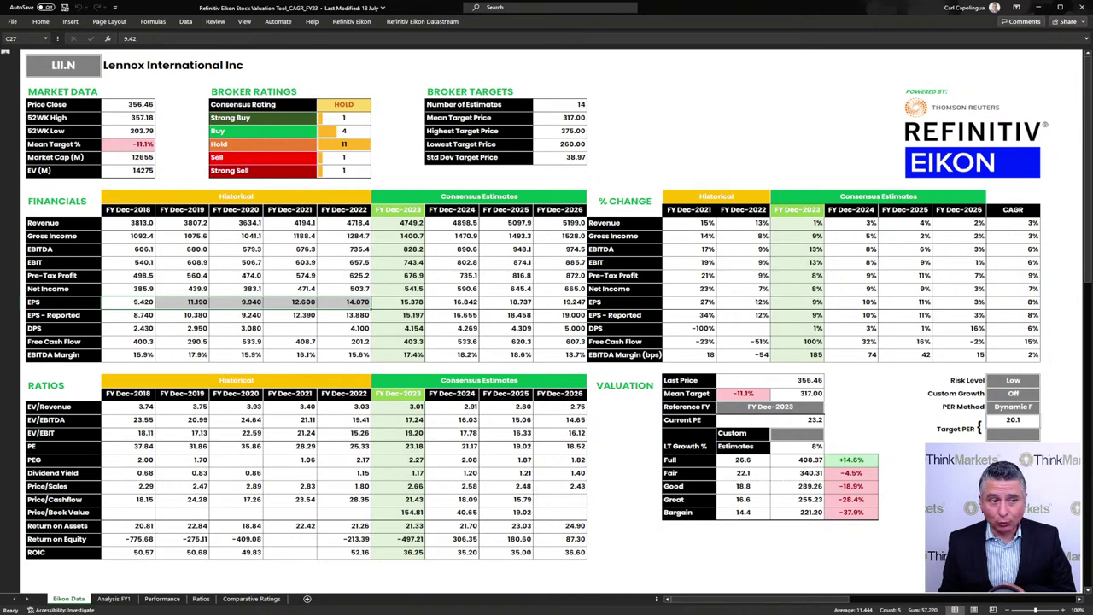
{"action": "left_click_drag", "start_coordinate": [398, 302], "coordinate": [555, 305]}
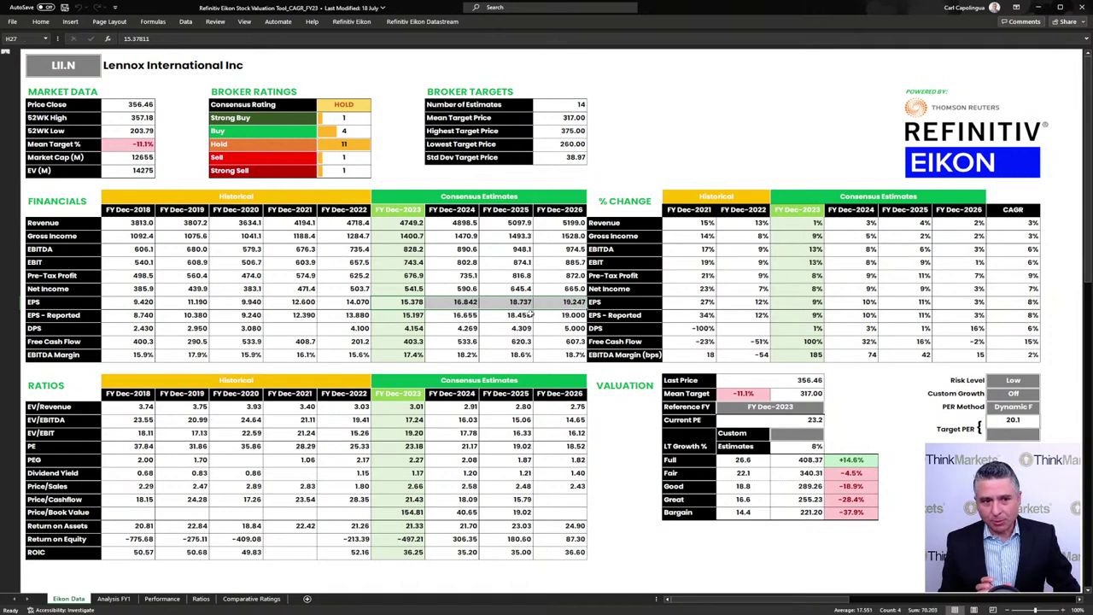
{"action": "left_click", "coordinate": [989, 302]}
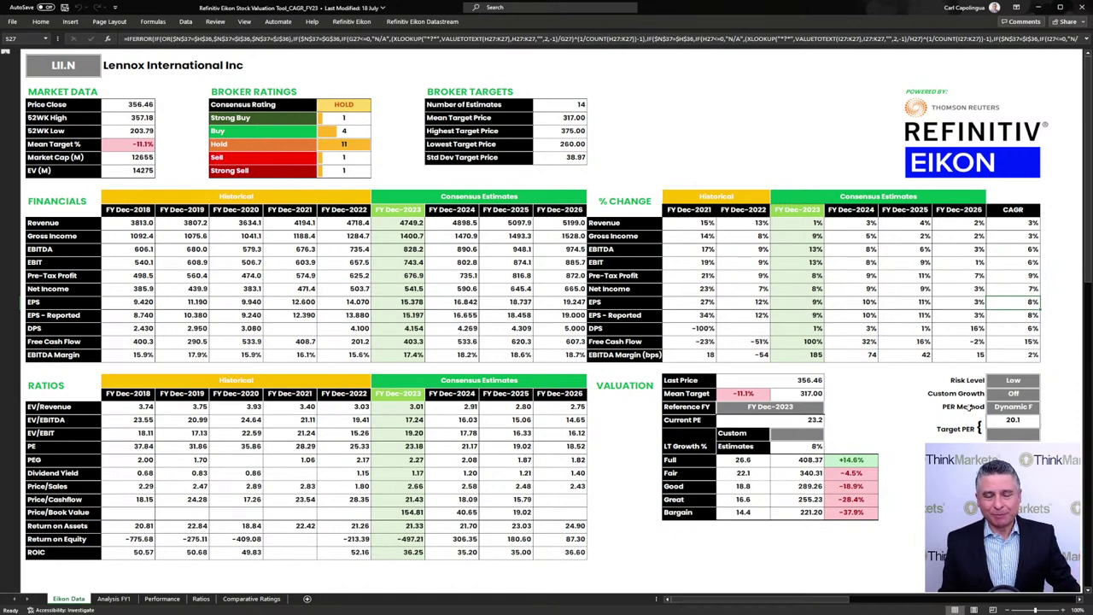
Step: Examine Lennox's target PER, its FY2023–FY2026 forecast PE ratios, the Fair valuation and the percentage gap to the mean target
{"action": "left_click", "coordinate": [999, 422]}
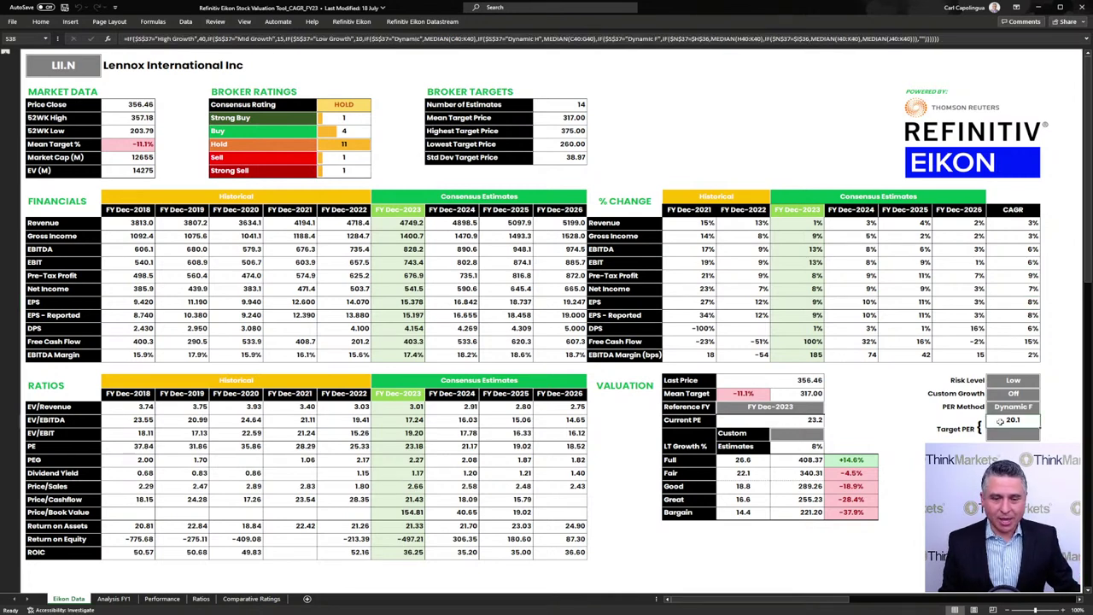
{"action": "left_click_drag", "start_coordinate": [451, 446], "coordinate": [540, 449]}
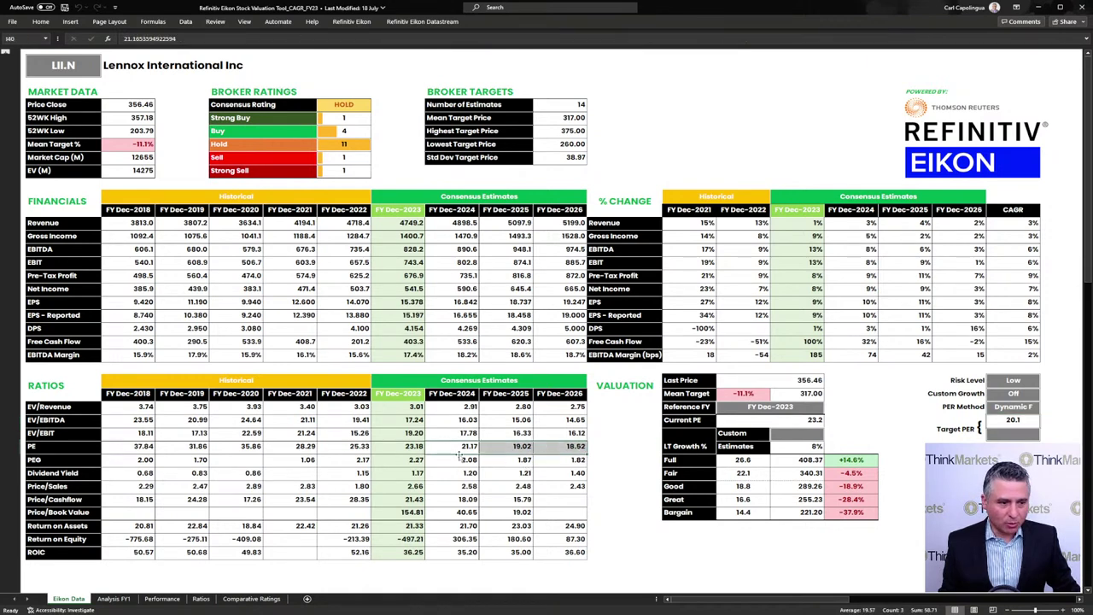
{"action": "left_click_drag", "start_coordinate": [411, 450], "coordinate": [555, 450]}
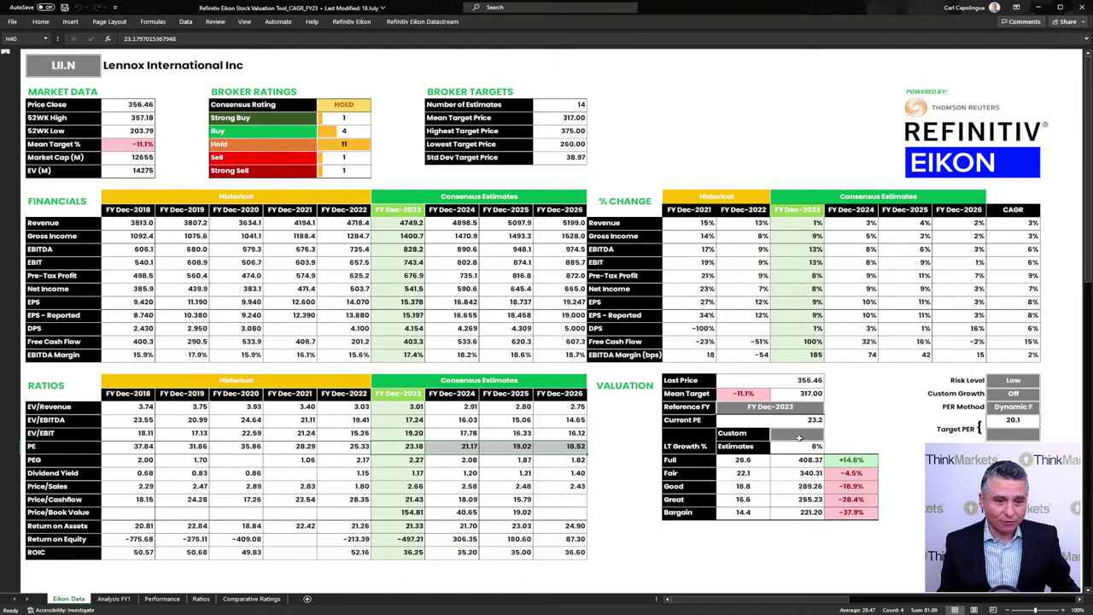
{"action": "left_click_drag", "start_coordinate": [841, 474], "coordinate": [817, 474]}
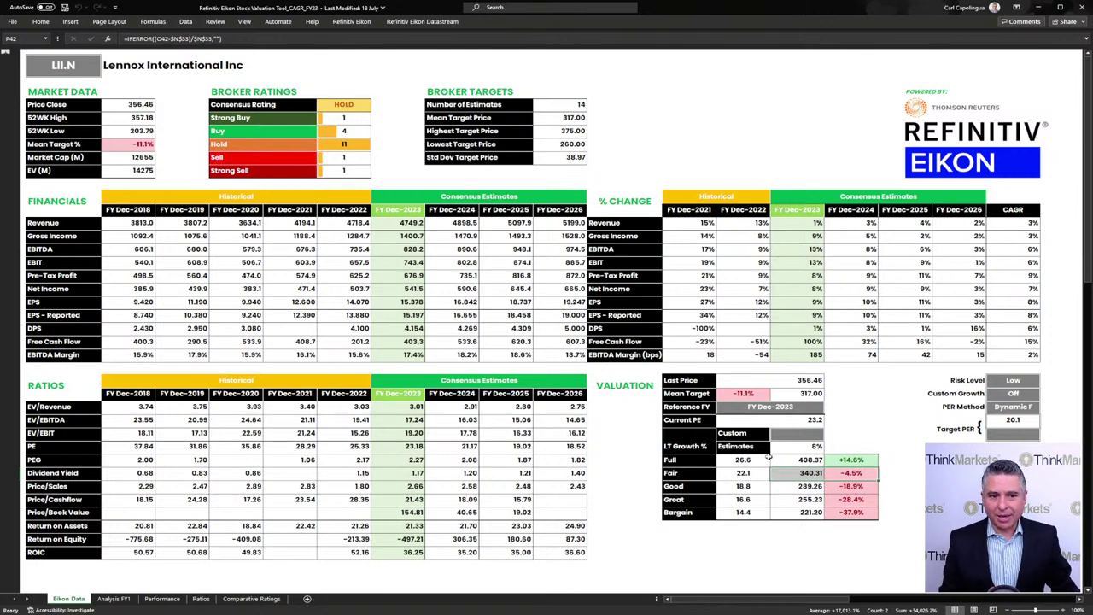
{"action": "left_click", "coordinate": [743, 394]}
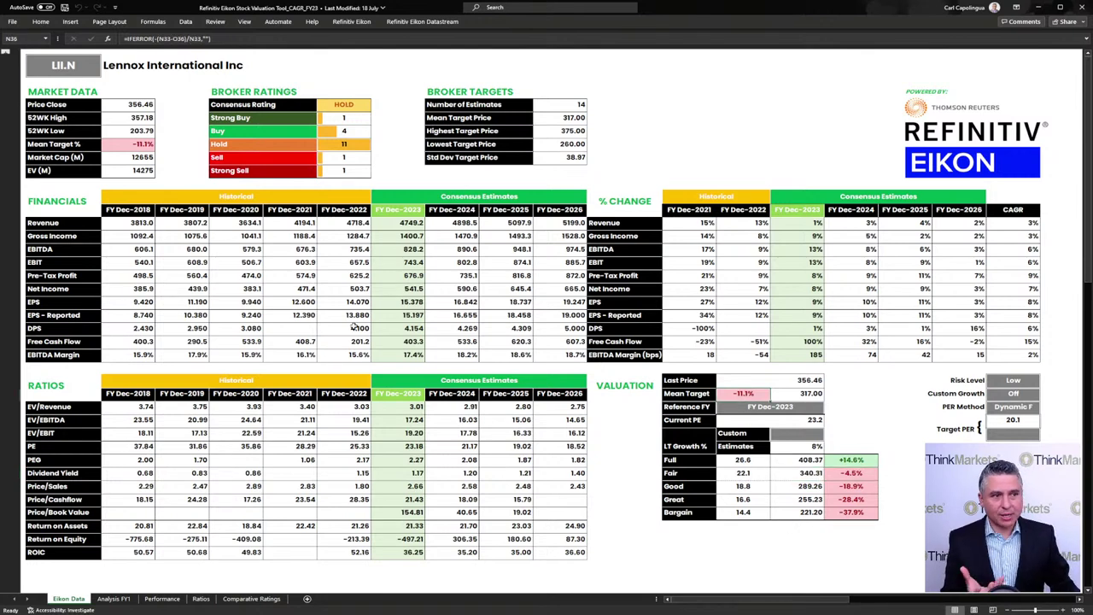
Step: Set the valuation workbook's ticker to EME.N to load EMCOR Group's data
{"action": "left_click", "coordinate": [65, 68]}
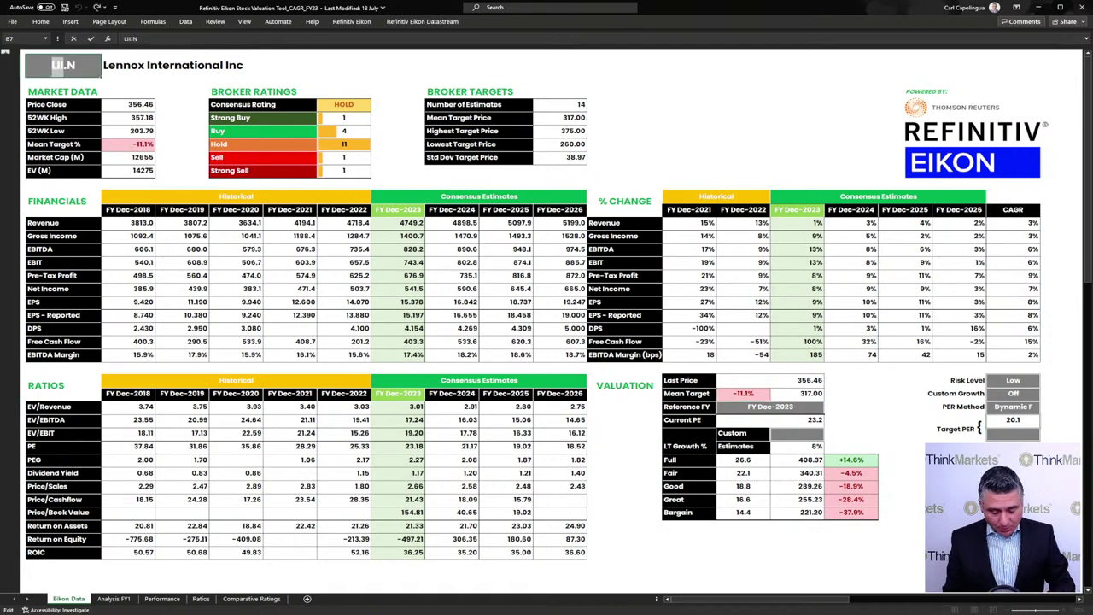
{"action": "type", "text": "EME.N"}
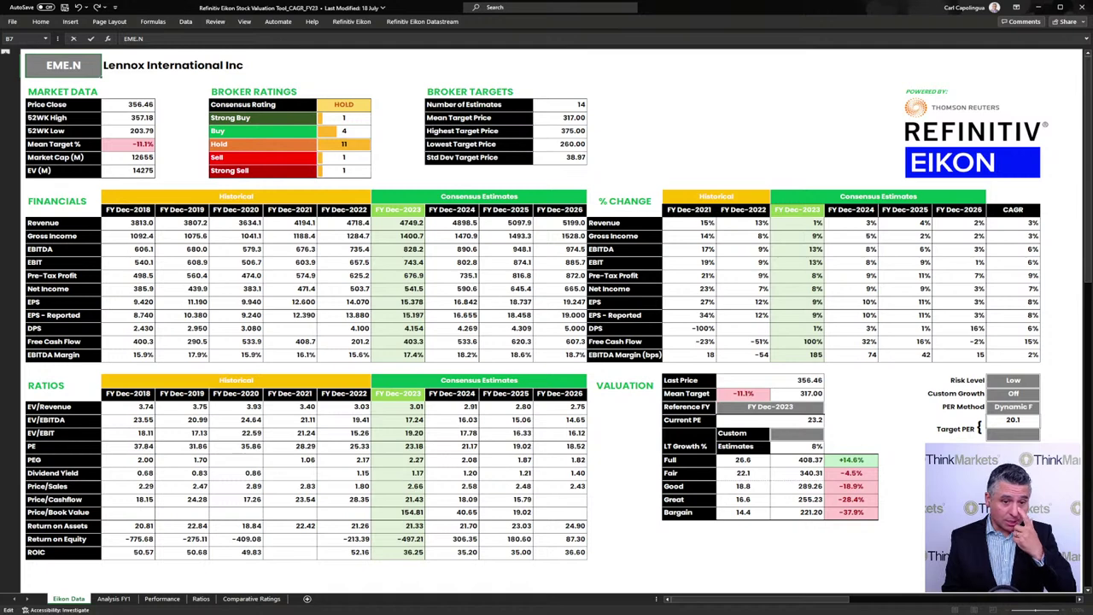
{"action": "key", "text": "Return"}
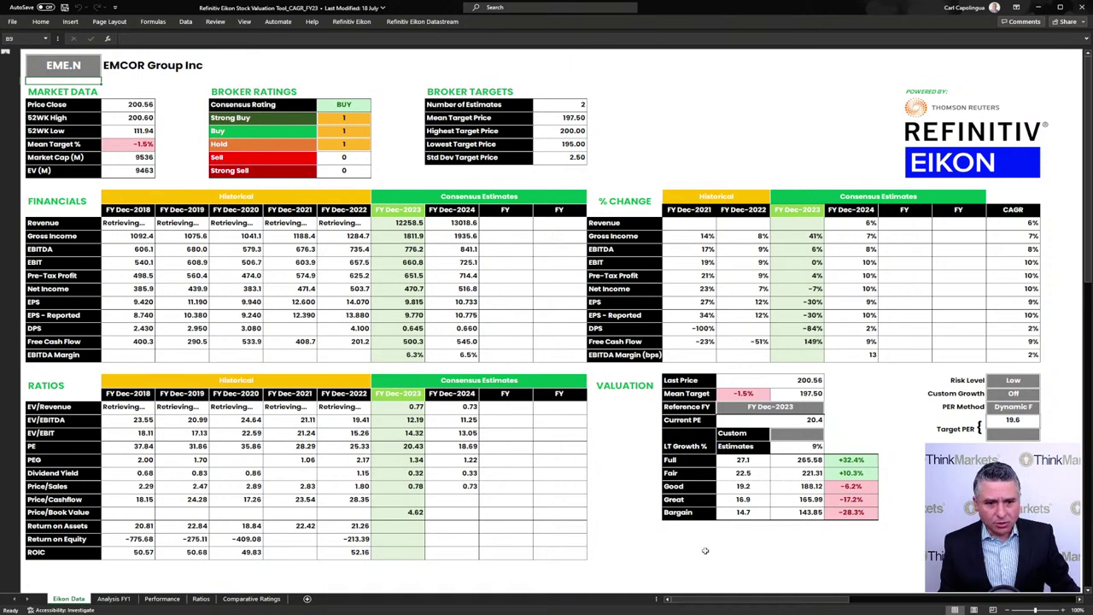
Step: Examine EMCOR's consensus estimates and ratios, Full valuation upside, EPS compound growth rate, target PER and mean target price
{"action": "left_click_drag", "start_coordinate": [407, 224], "coordinate": [582, 556]}
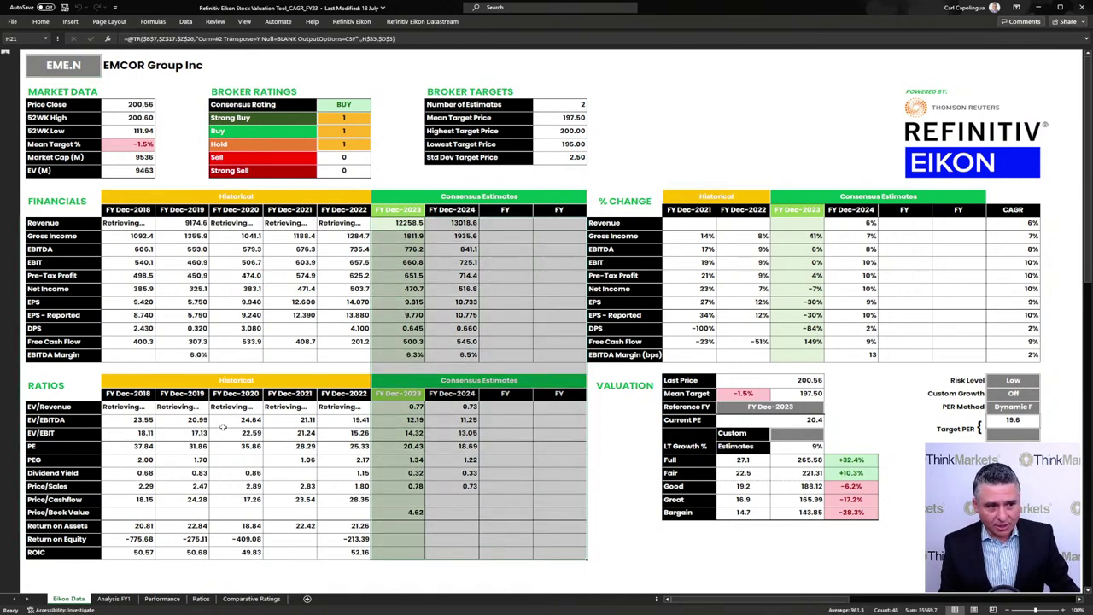
{"action": "left_click", "coordinate": [827, 463]}
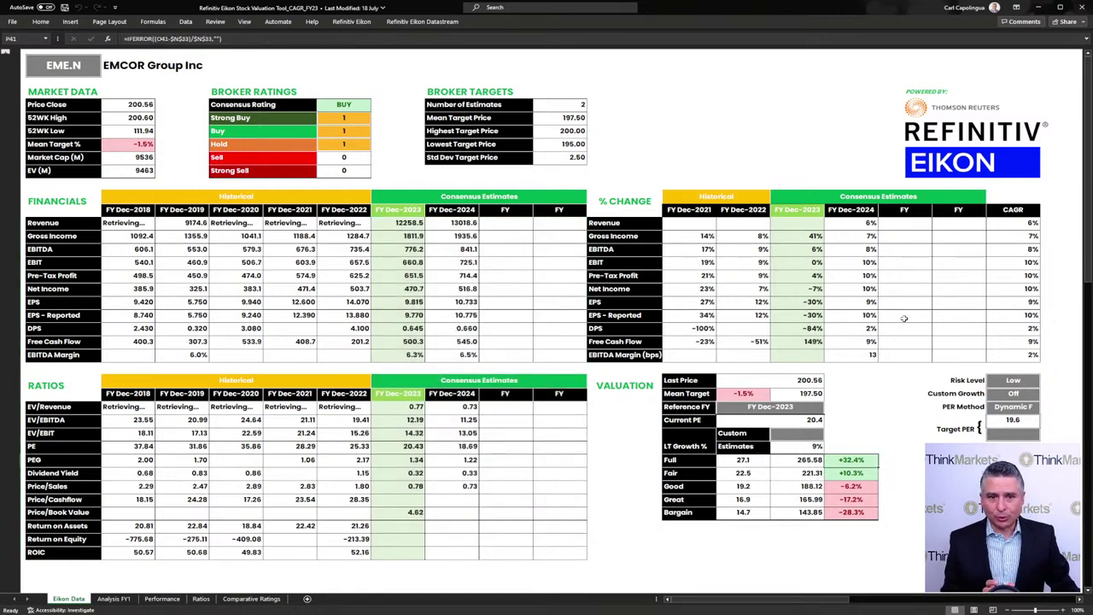
{"action": "left_click", "coordinate": [1018, 303]}
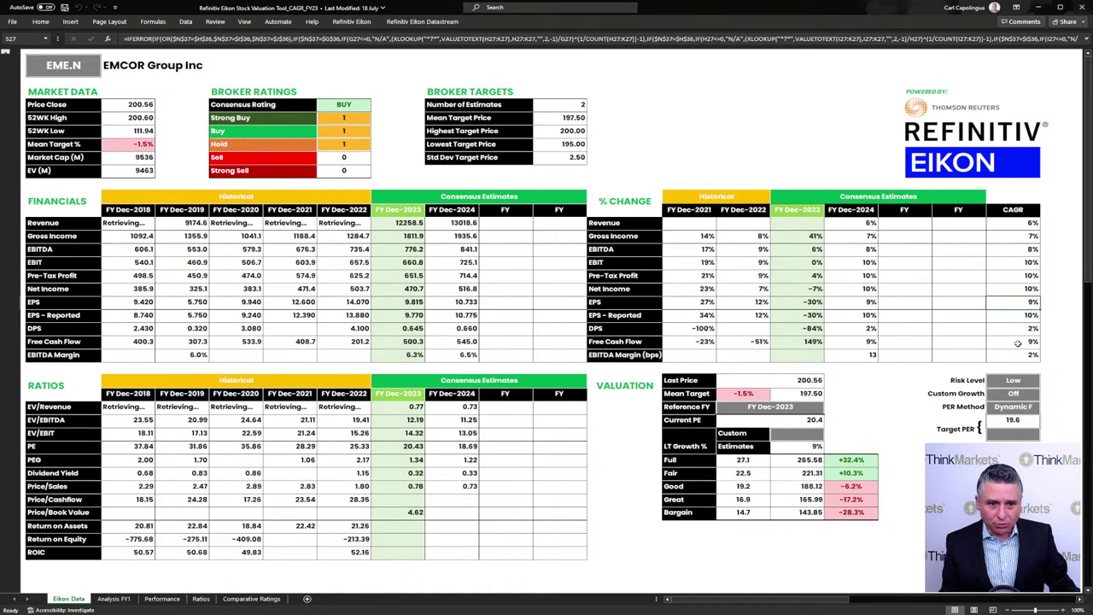
{"action": "left_click", "coordinate": [1007, 421]}
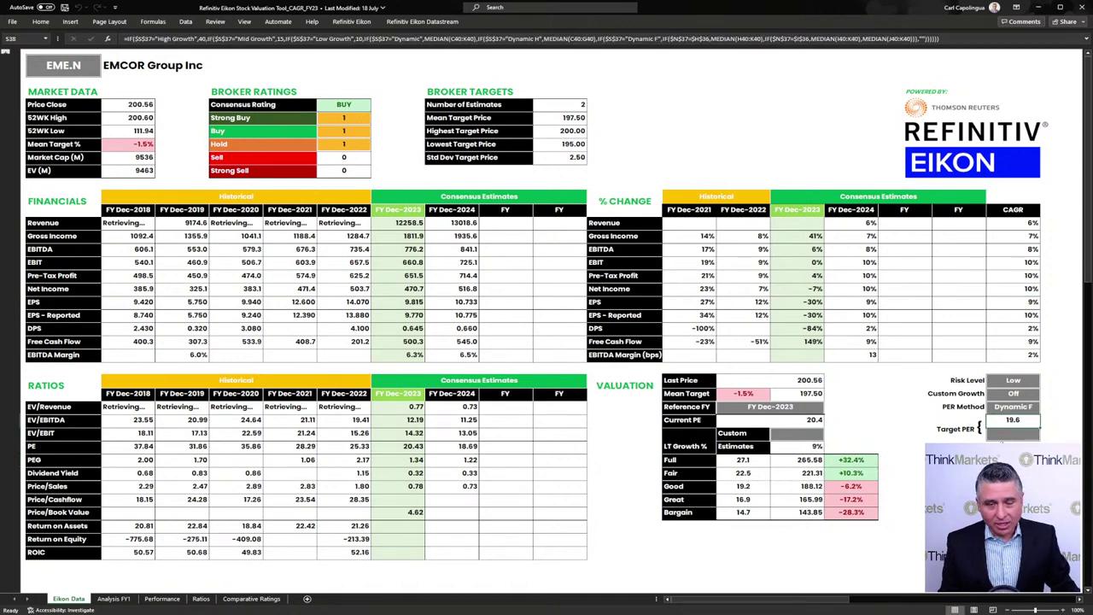
{"action": "left_click", "coordinate": [780, 394]}
{"action": "left_click_drag", "start_coordinate": [780, 394], "coordinate": [743, 395]}
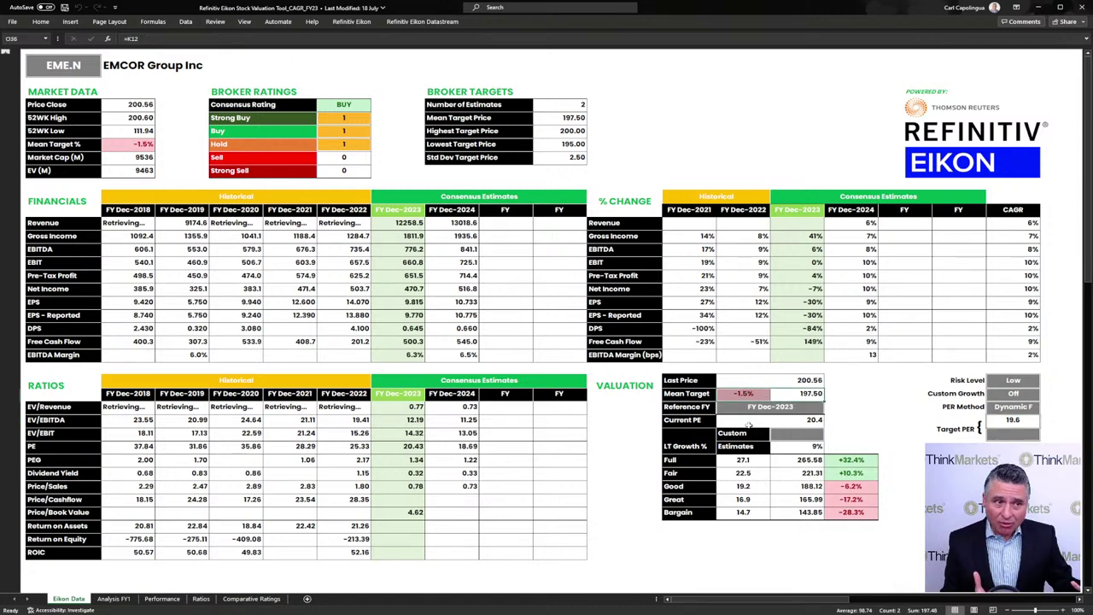
Step: Review EMCOR's Strong Buy, Buy and Hold counts, its Fair valuation, and the forecast columns from FY2024 onward
{"action": "left_click_drag", "start_coordinate": [342, 117], "coordinate": [342, 143]}
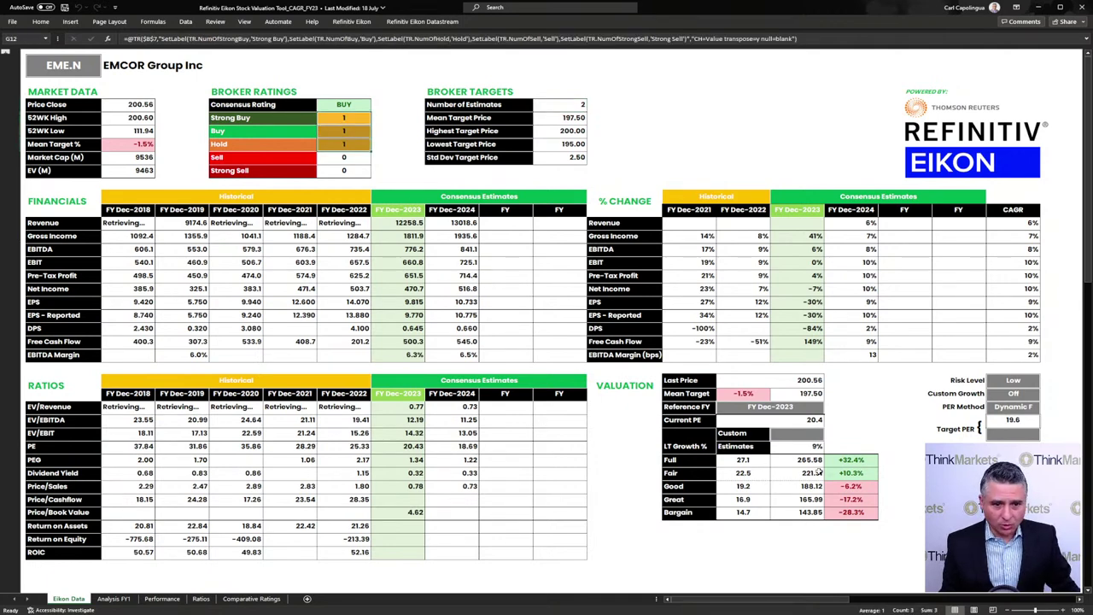
{"action": "left_click_drag", "start_coordinate": [841, 475], "coordinate": [774, 479]}
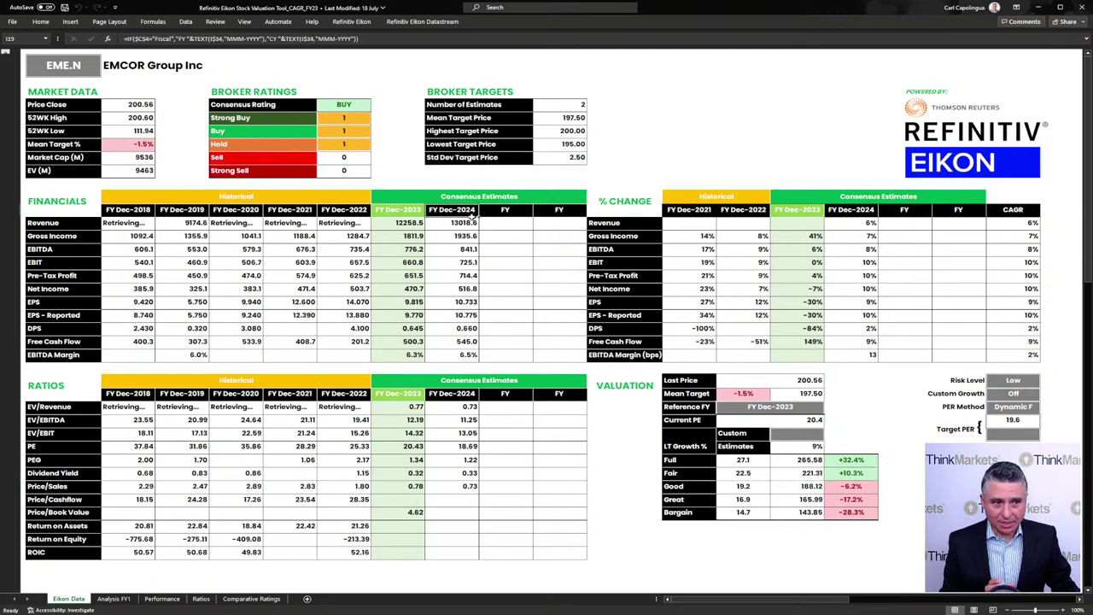
{"action": "left_click_drag", "start_coordinate": [459, 221], "coordinate": [554, 356]}
{"action": "left_click_drag", "start_coordinate": [457, 407], "coordinate": [560, 552]}
{"action": "left_click", "coordinate": [845, 472]}
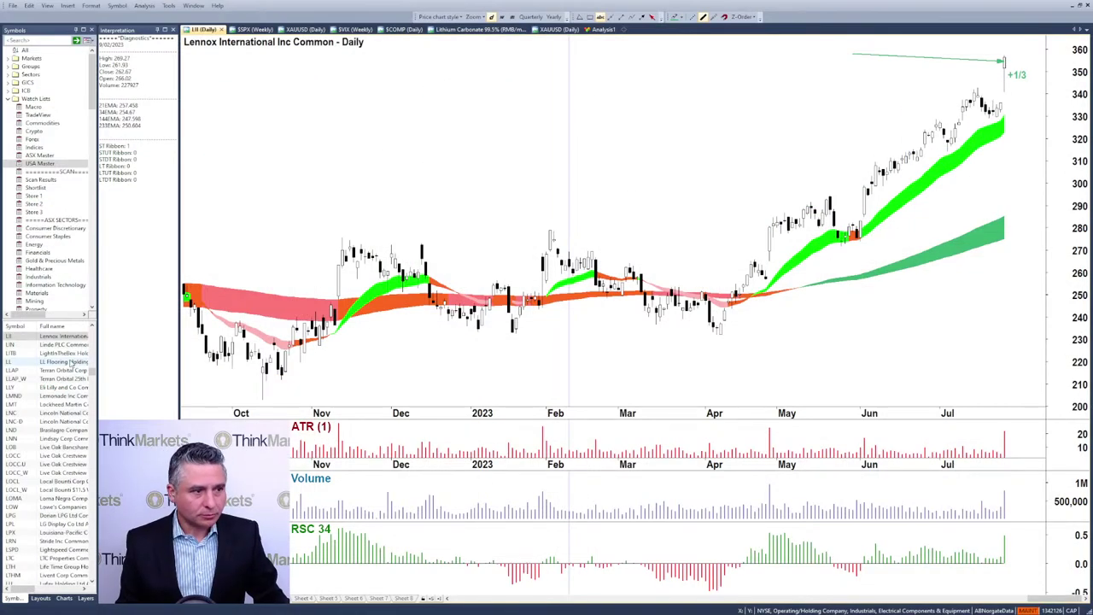
Step: Switch to the charting program and open the CVLG daily chart for Covenant Logistics, showing price history back to March 2022
{"action": "left_click", "coordinate": [33, 337]}
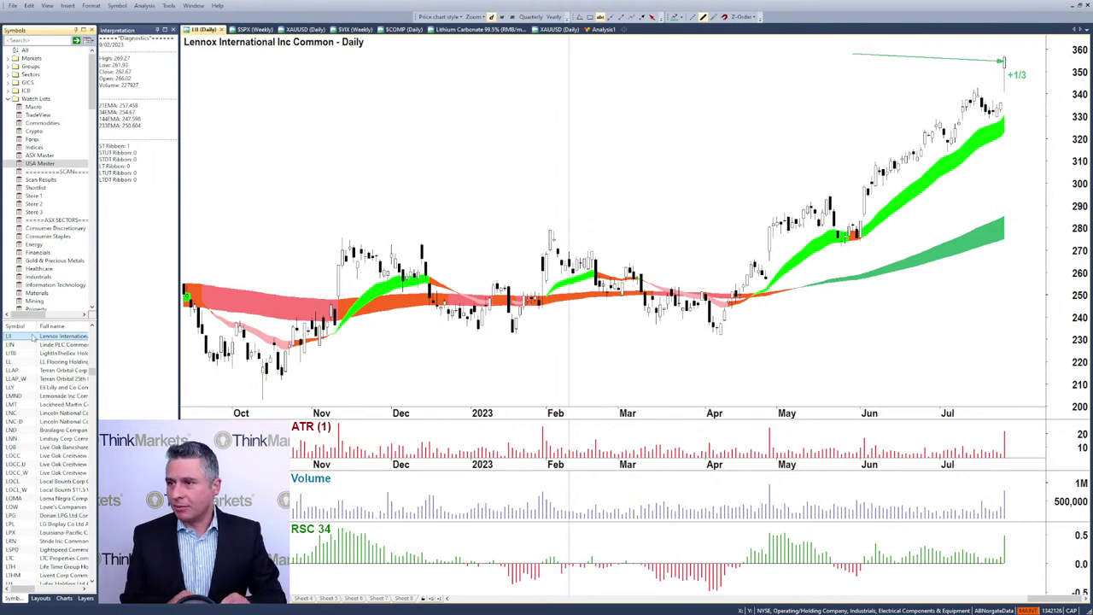
{"action": "type", "text": "cvlg"}
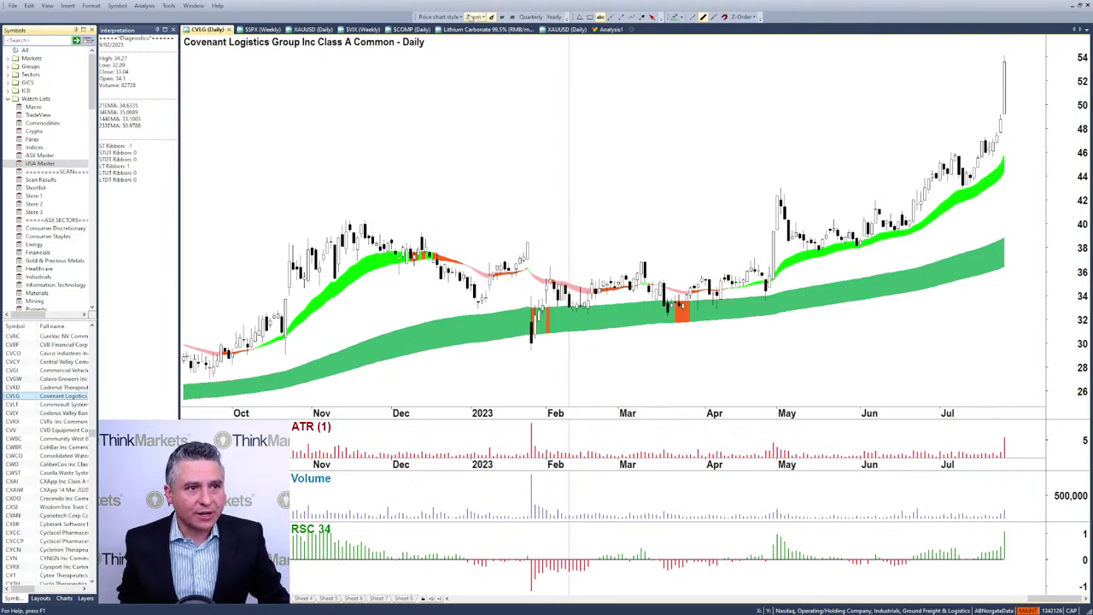
{"action": "scroll", "coordinate": [482, 54], "scroll_direction": "down", "scroll_amount": 2}
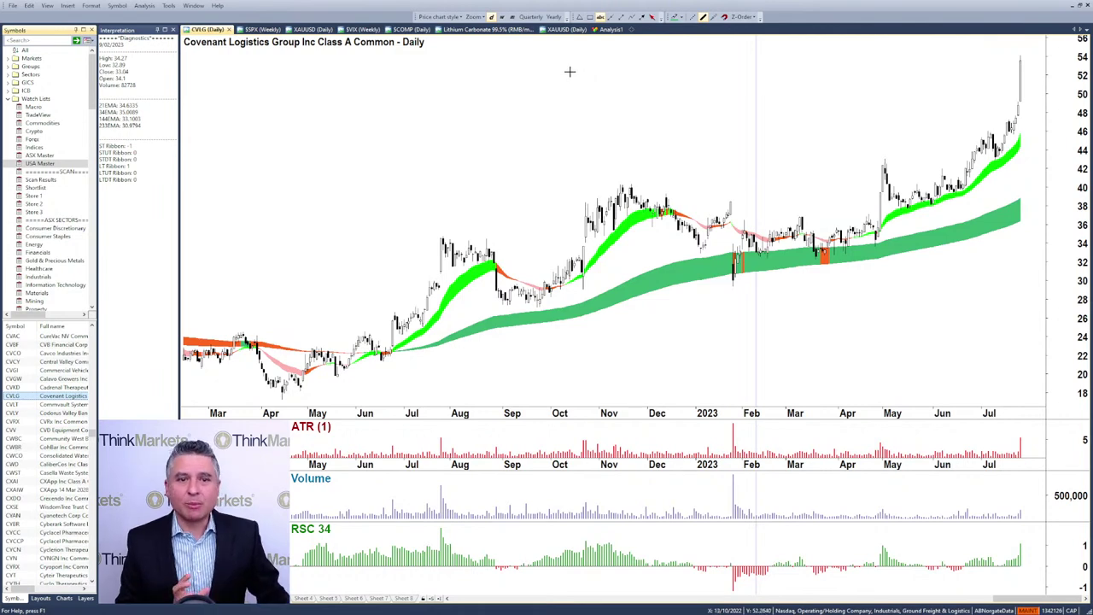
Step: Mark Covenant's June–July candles between about 42 and 47 with green arrows and add the text note "+1/3" at the latest candle
{"action": "left_click", "coordinate": [640, 17]}
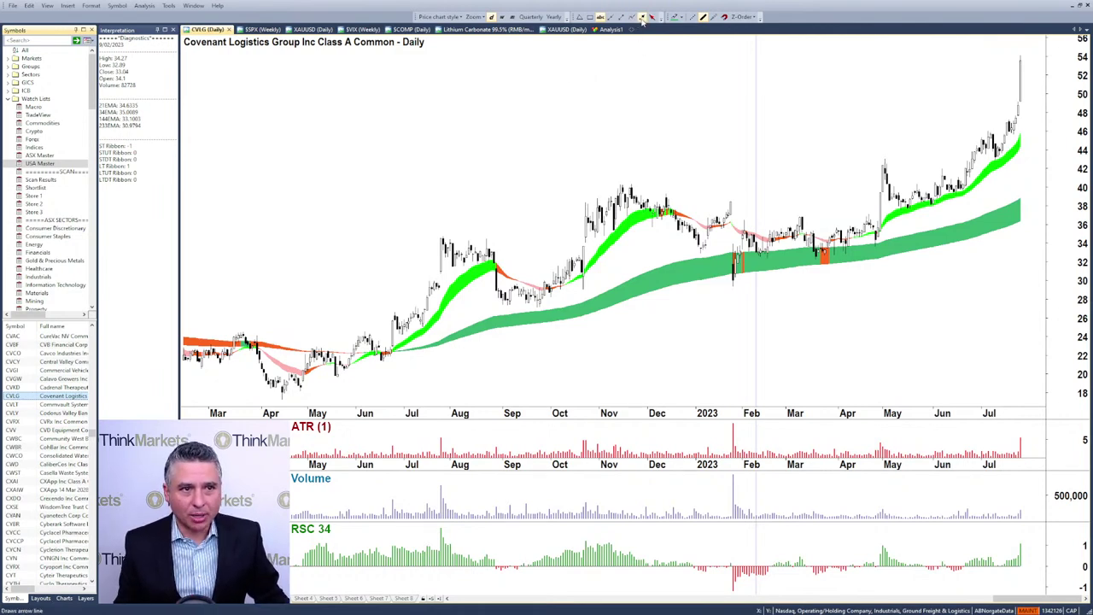
{"action": "left_click", "coordinate": [897, 128]}
{"action": "left_click", "coordinate": [965, 174]}
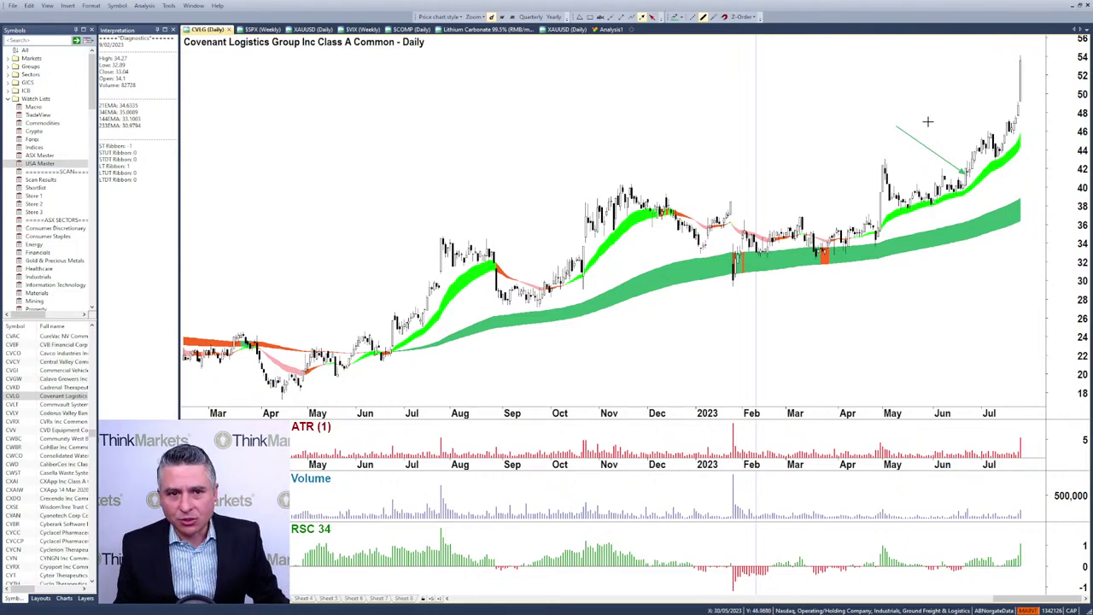
{"action": "left_click_drag", "start_coordinate": [944, 126], "coordinate": [1000, 125]}
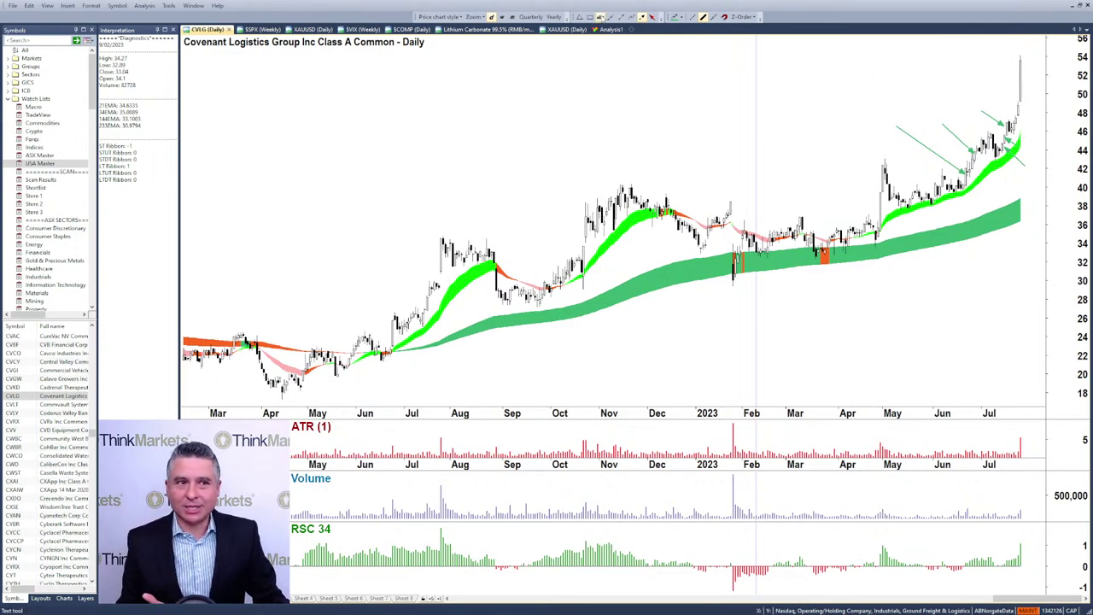
{"action": "left_click", "coordinate": [1021, 79]}
{"action": "type", "text": "+1/3"}
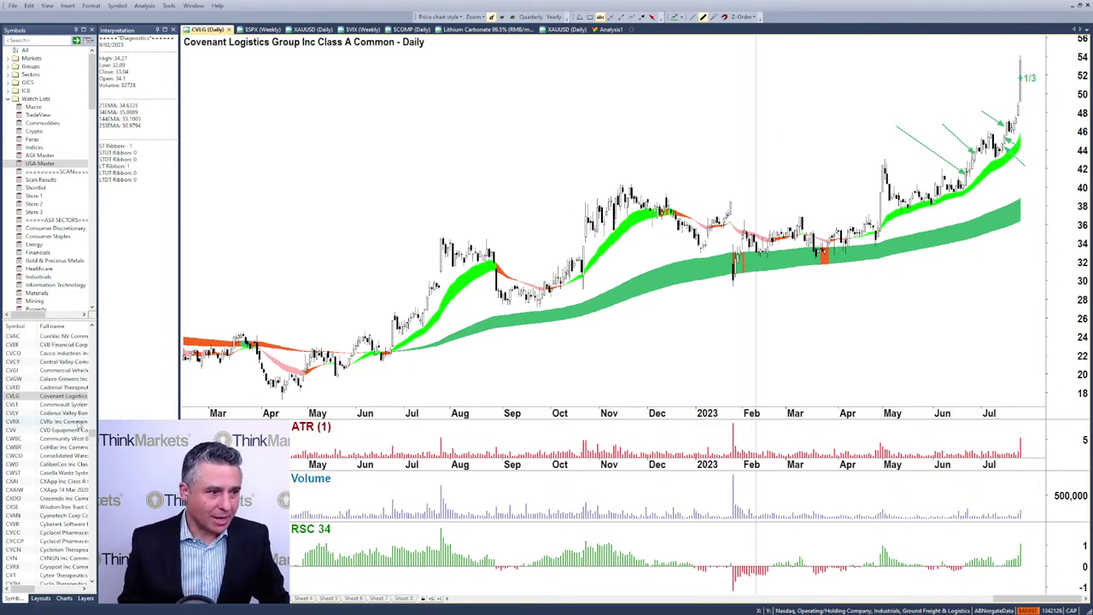
Step: Switch to the Excel stock valuation workbook and set the ticker to CVLG.N to look up Covenant Logistics
{"action": "left_click", "coordinate": [34, 398]}
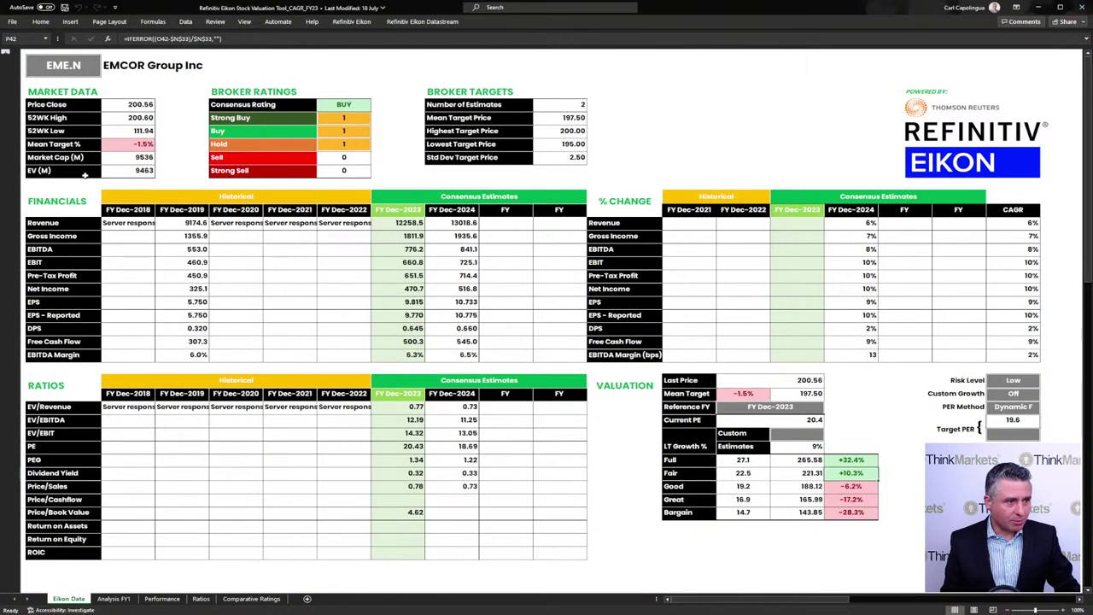
{"action": "double_click", "coordinate": [64, 66]}
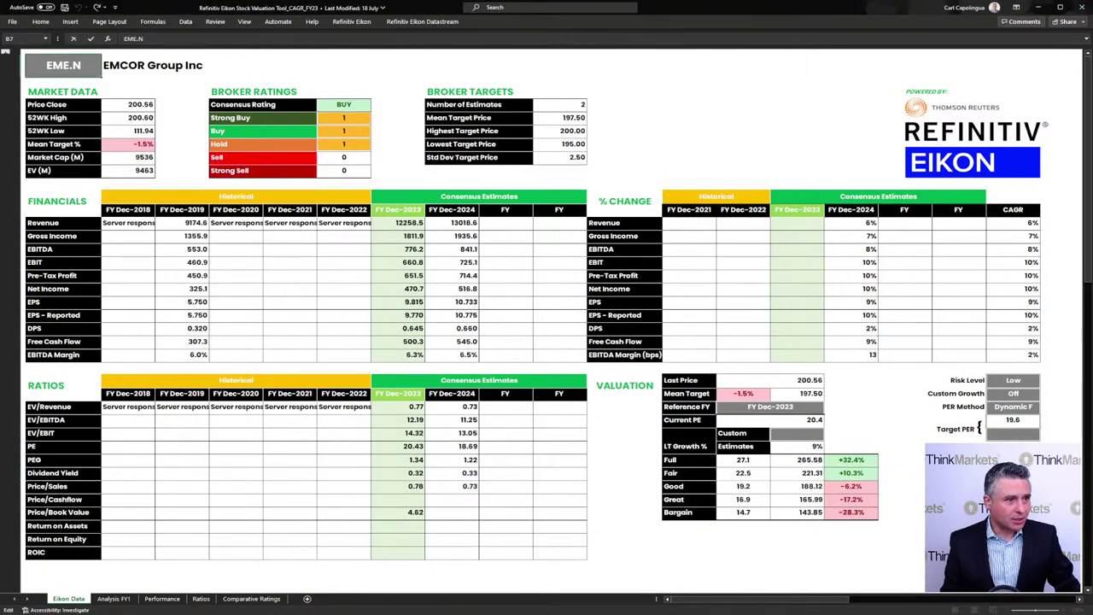
{"action": "left_click_drag", "start_coordinate": [82, 67], "coordinate": [13, 70]}
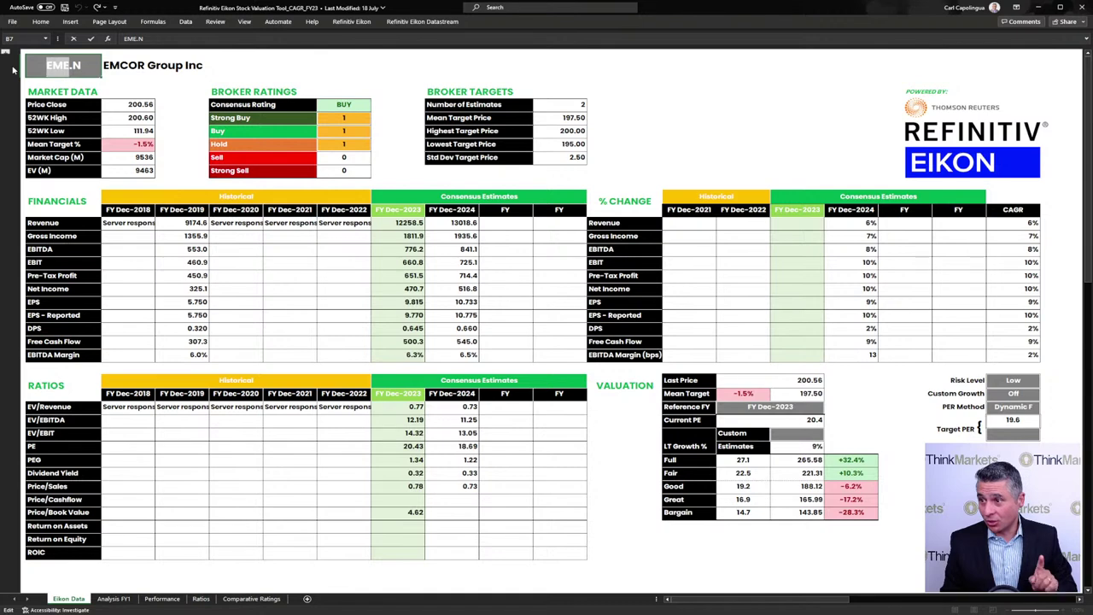
{"action": "type", "text": "CV.N"}
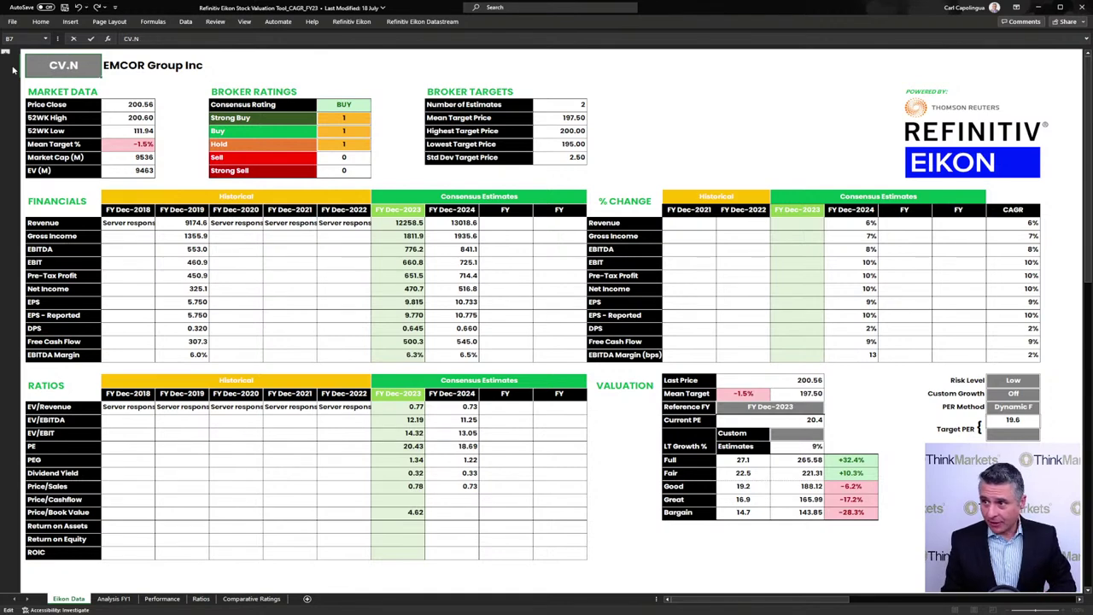
{"action": "type", "text": "LG"}
{"action": "key", "text": "Return"}
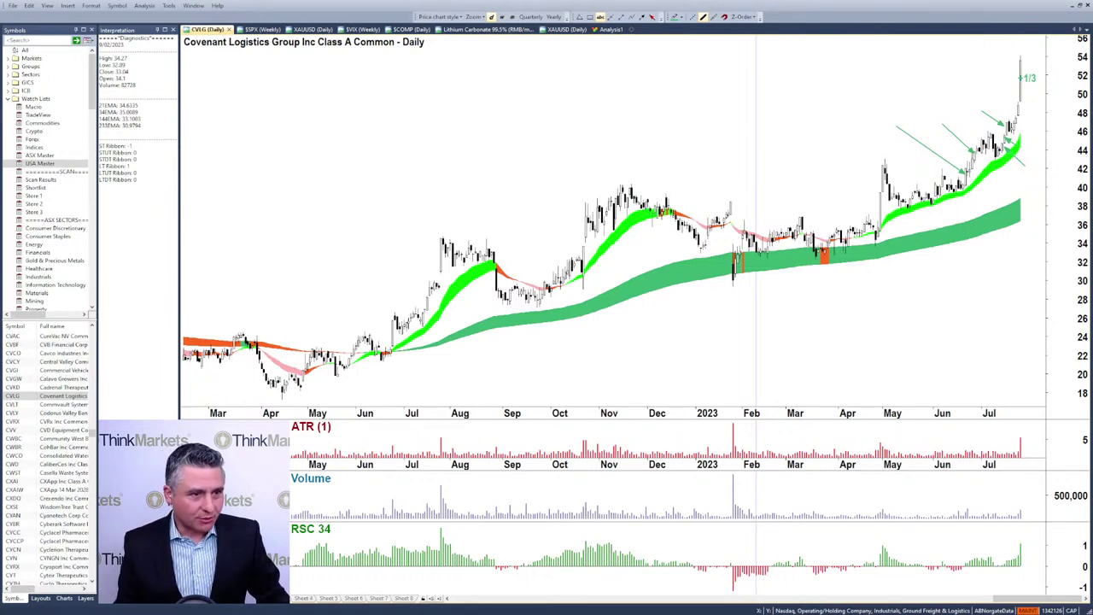
Step: Return to the charting program and open the AVDX daily chart for Avidxchange Holdings
{"action": "left_click", "coordinate": [26, 396]}
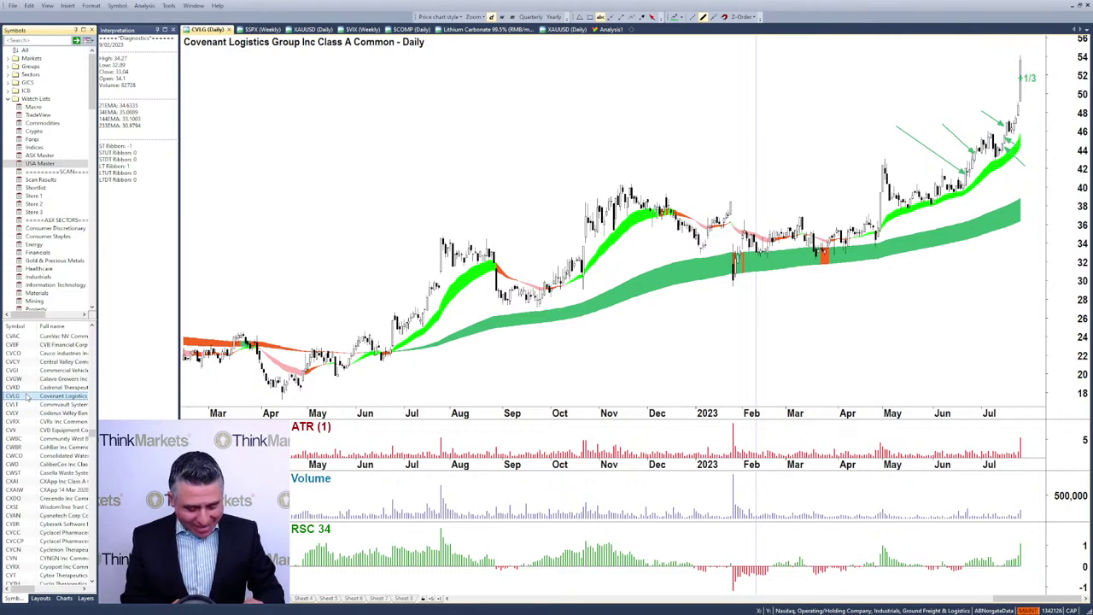
{"action": "type", "text": "AVDX"}
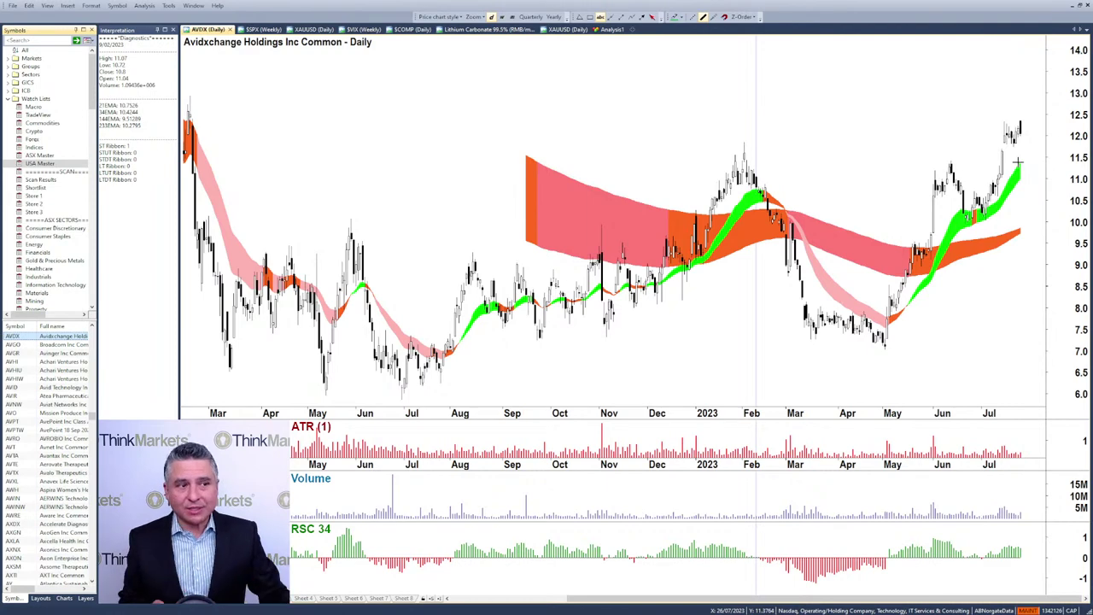
Step: Switch the Avidxchange chart to weekly and draw a horizontal arrow at about 12 from the early-2023 high to the latest July candles
{"action": "left_click", "coordinate": [501, 17]}
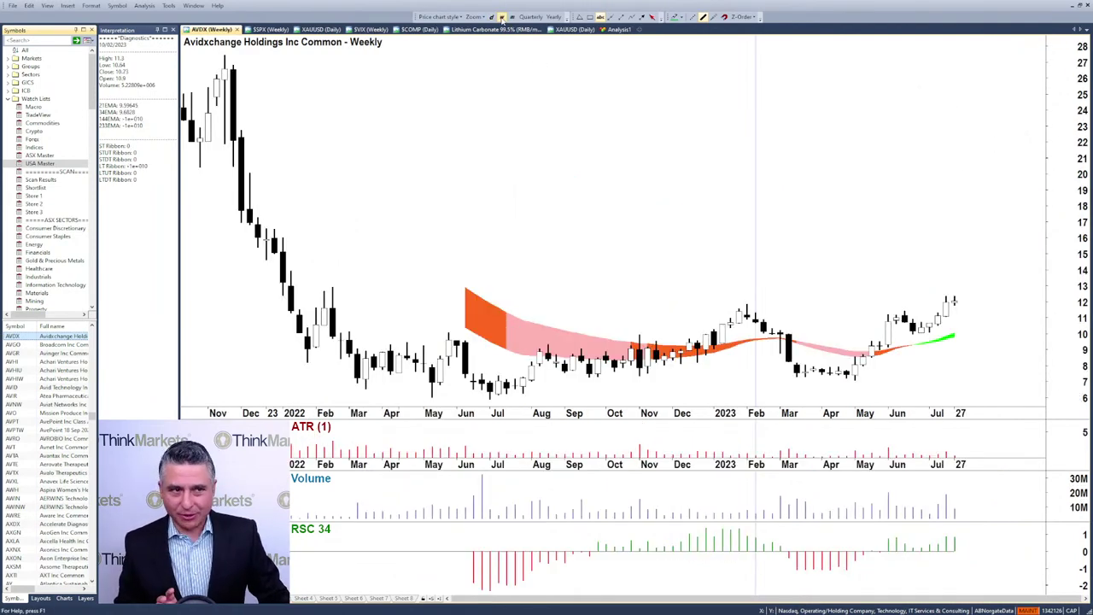
{"action": "left_click", "coordinate": [491, 17]}
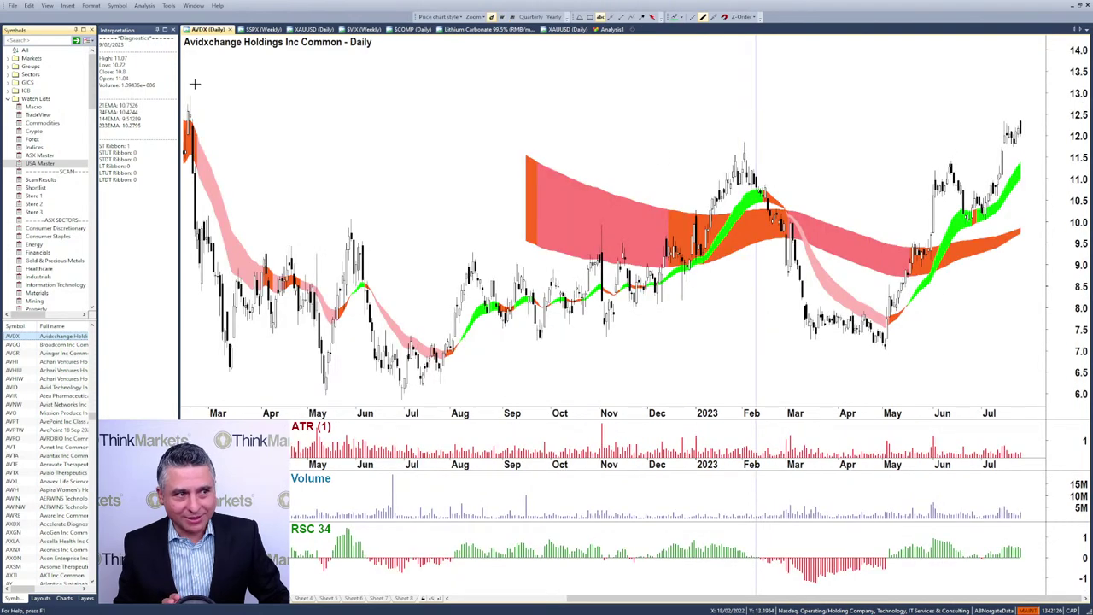
{"action": "scroll", "coordinate": [208, 108], "scroll_direction": "up", "scroll_amount": 5}
{"action": "scroll", "coordinate": [407, 250], "scroll_direction": "down", "scroll_amount": 5}
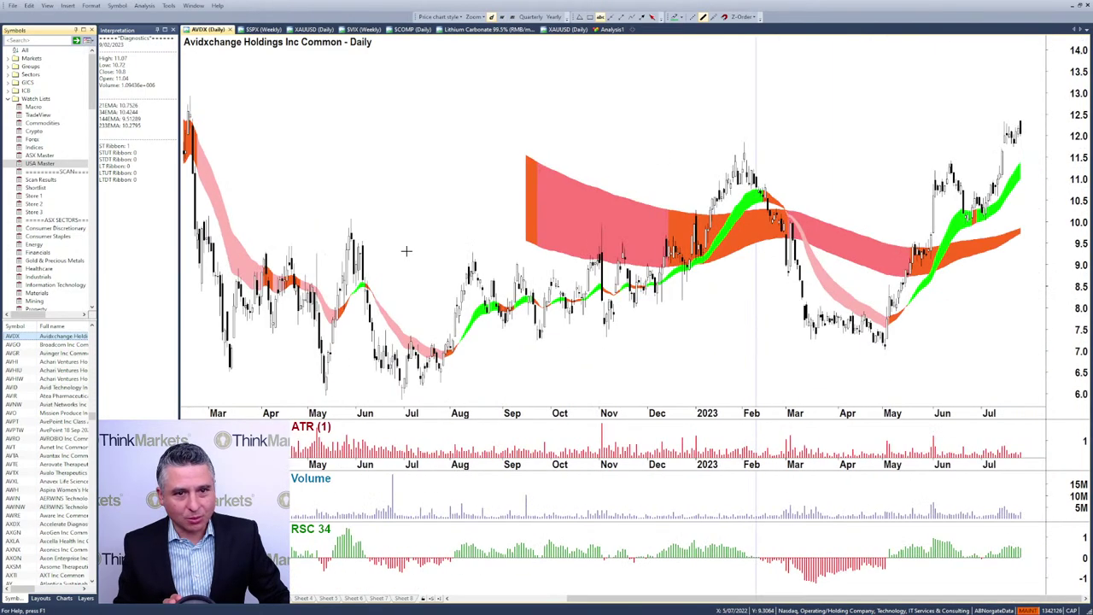
{"action": "left_click", "coordinate": [501, 17]}
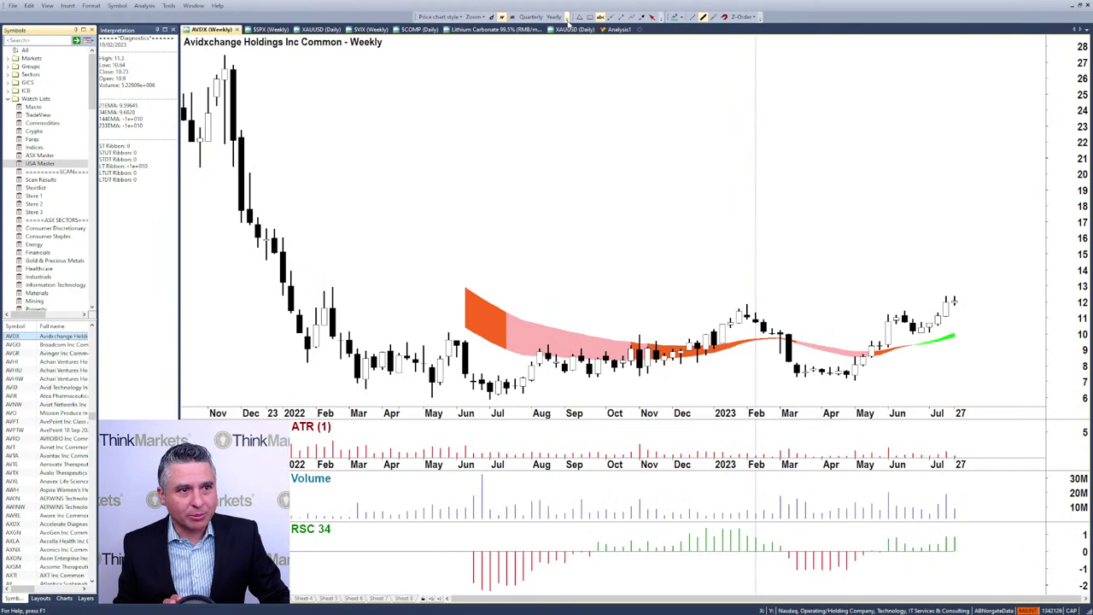
{"action": "left_click", "coordinate": [623, 17]}
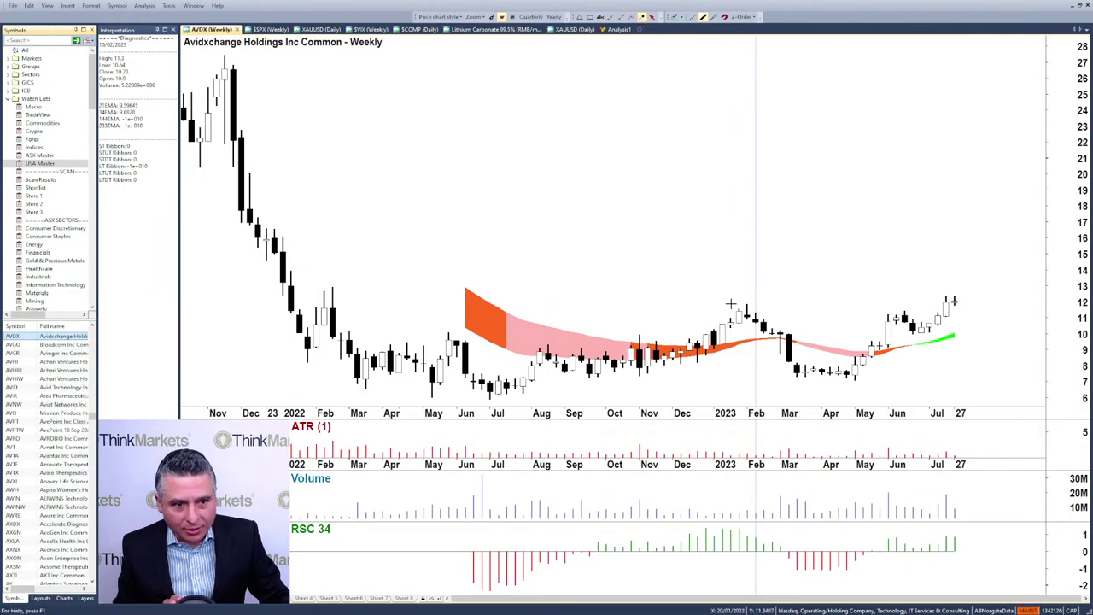
{"action": "left_click_drag", "start_coordinate": [747, 303], "coordinate": [953, 300]}
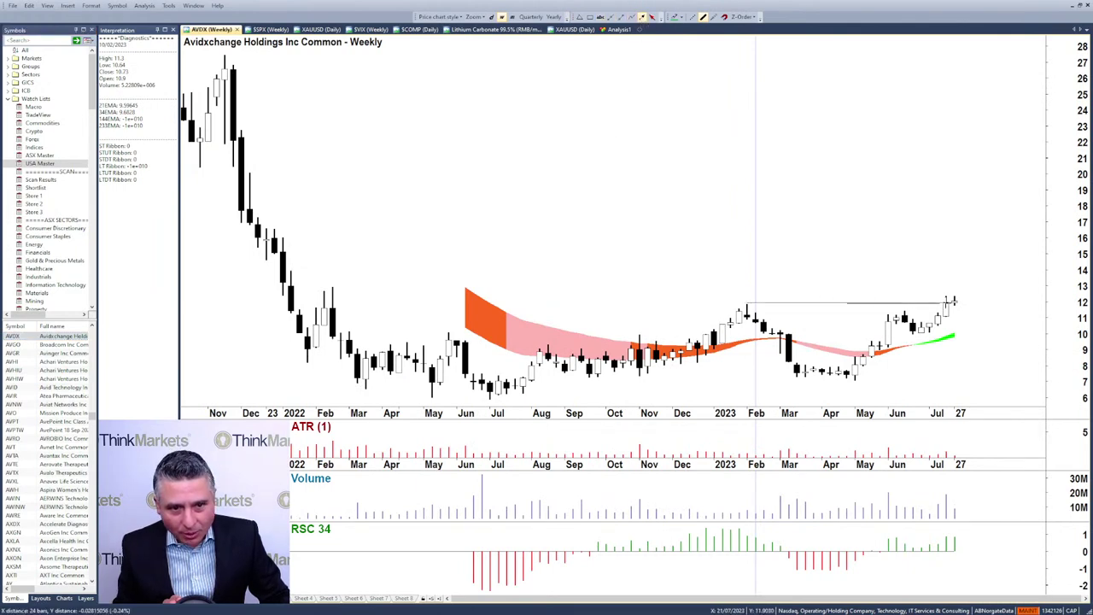
Step: Return to the daily chart and draw a horizontal arrow at about 13 from the February 2022 peak to around April 2023
{"action": "left_click", "coordinate": [492, 17]}
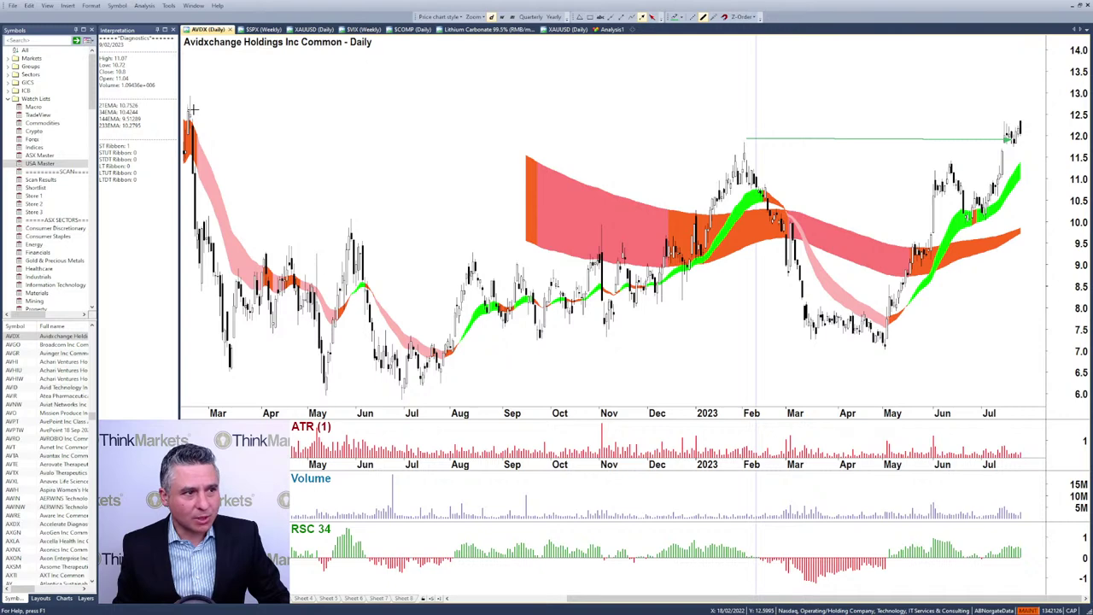
{"action": "scroll", "coordinate": [275, 115], "scroll_direction": "up", "scroll_amount": 2}
{"action": "scroll", "coordinate": [275, 115], "scroll_direction": "up", "scroll_amount": 2}
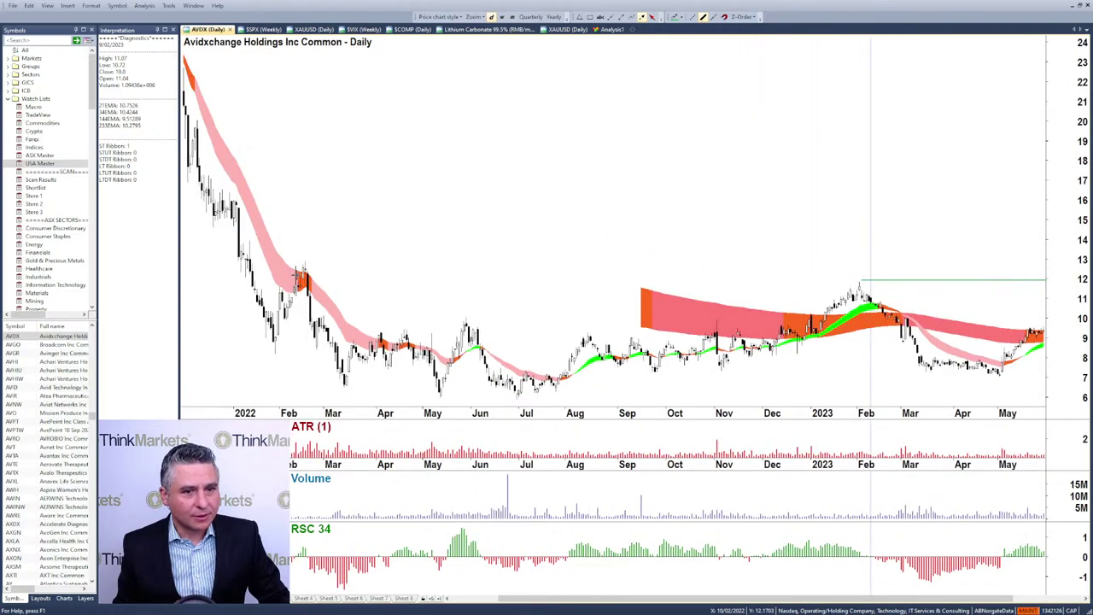
{"action": "scroll", "coordinate": [297, 274], "scroll_direction": "up", "scroll_amount": 2}
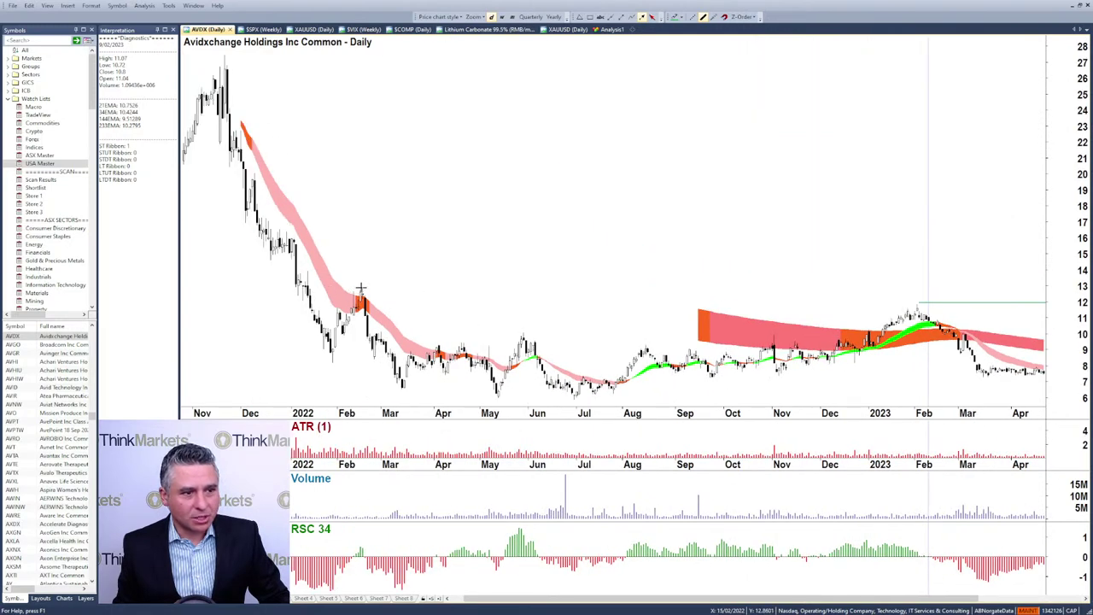
{"action": "left_click_drag", "start_coordinate": [361, 289], "coordinate": [1024, 287]}
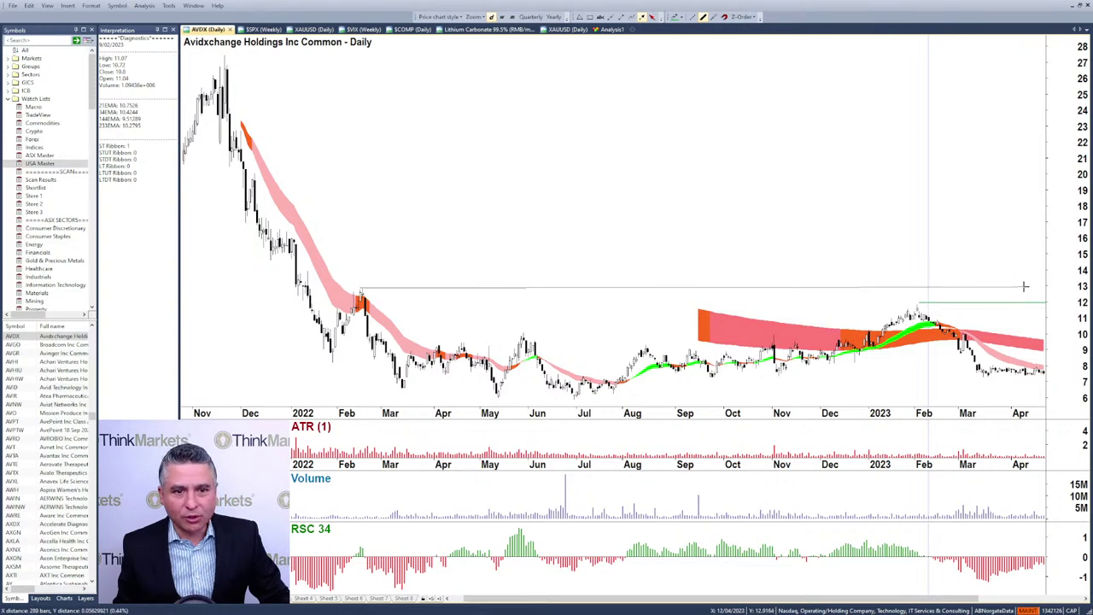
Step: Draw horizontal arrows from the October 2021 low at about 21 and the late-December 2021 candles at about 16 towards 2023
{"action": "scroll", "coordinate": [281, 265], "scroll_direction": "up", "scroll_amount": 1}
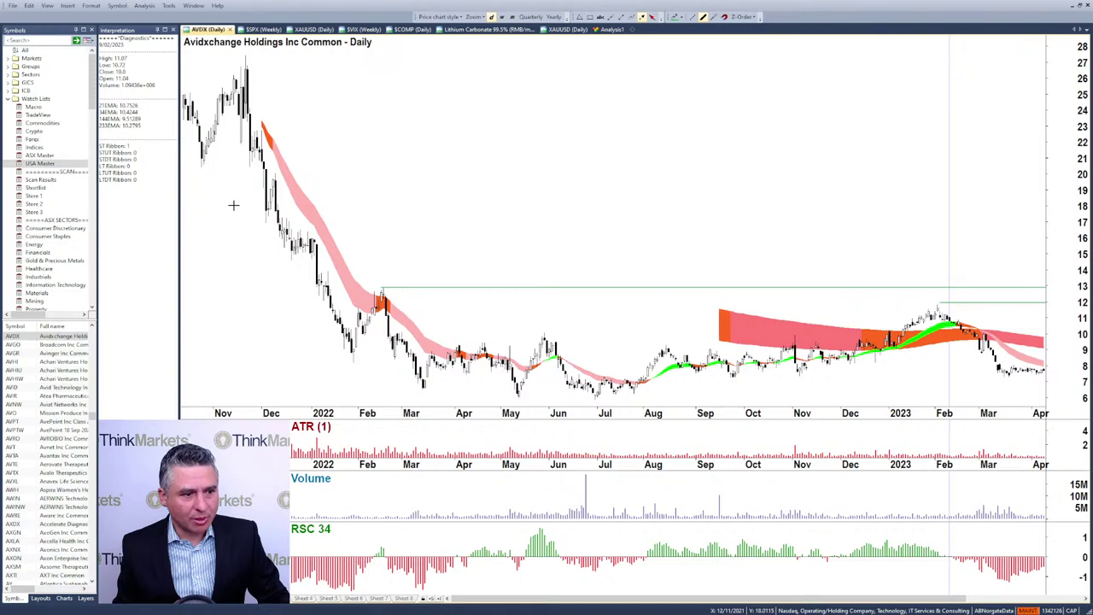
{"action": "left_click_drag", "start_coordinate": [203, 164], "coordinate": [1033, 158]}
{"action": "left_click_drag", "start_coordinate": [314, 240], "coordinate": [1035, 235]}
{"action": "scroll", "coordinate": [879, 273], "scroll_direction": "down", "scroll_amount": 5}
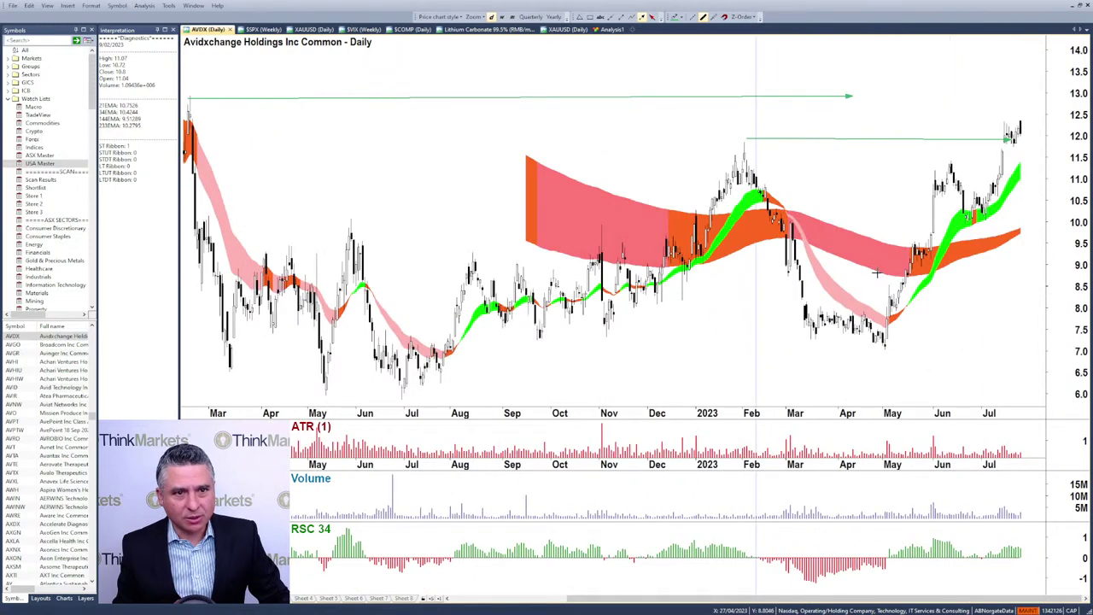